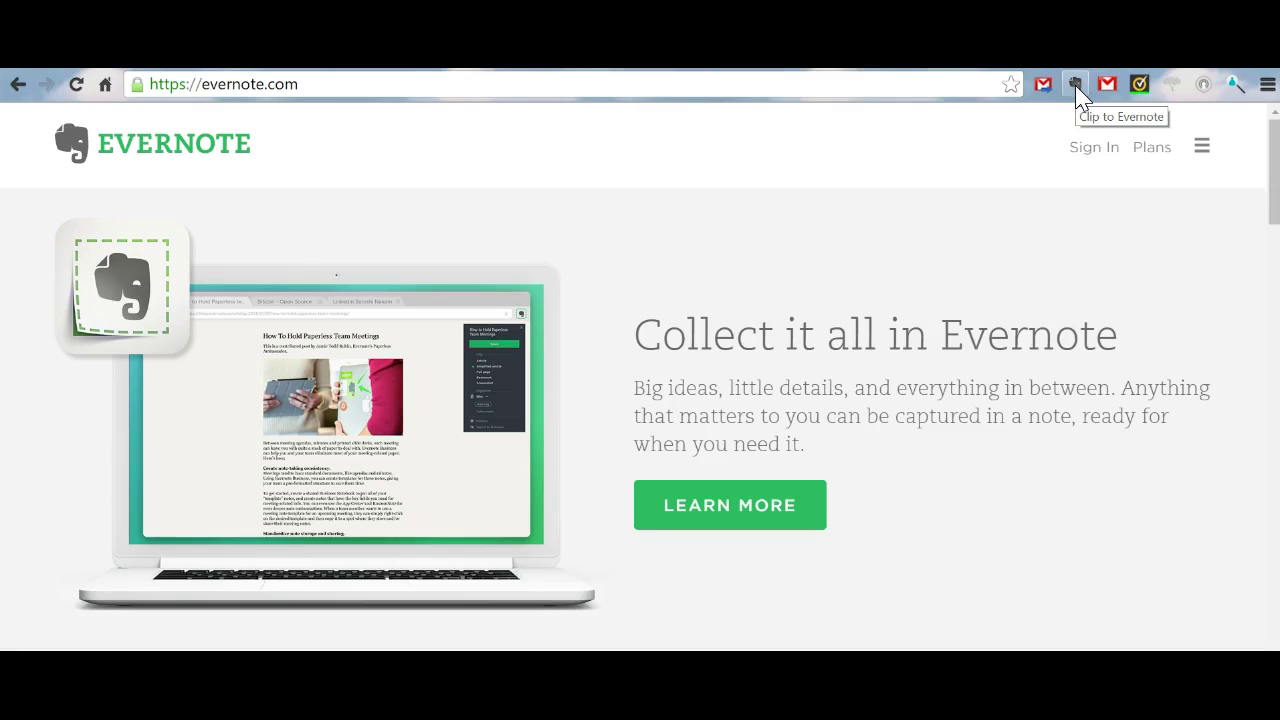
pyautogui.click(1075, 85)
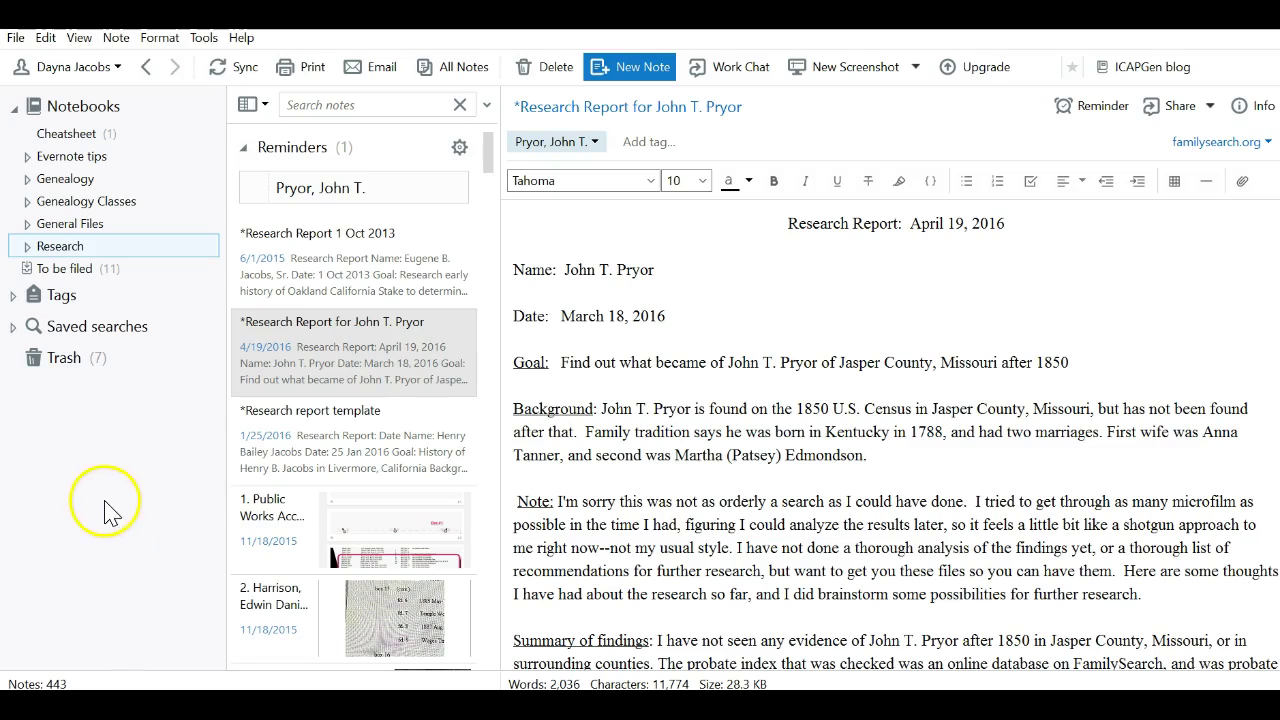
# - Create a notebook in the Research stack, named with the research subject's surname followed by the given names
pyautogui.click(27, 247)
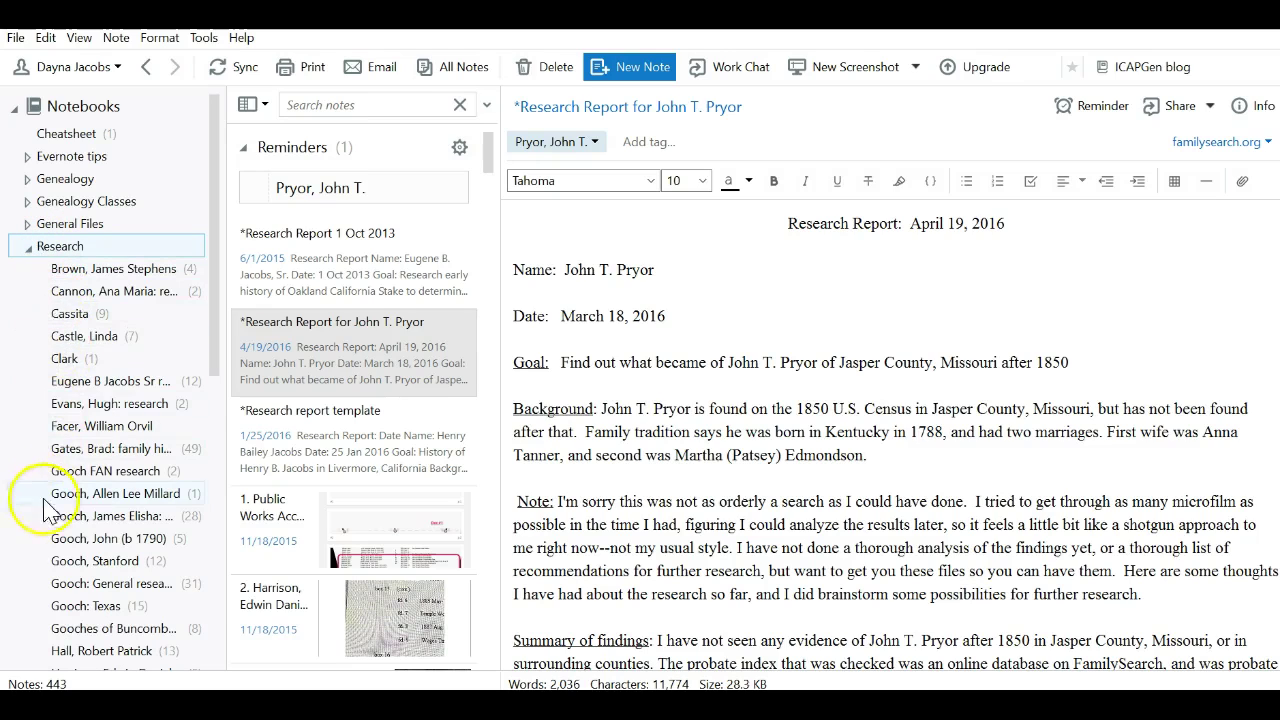
pyautogui.rightClick(69, 247)
pyautogui.click(113, 257)
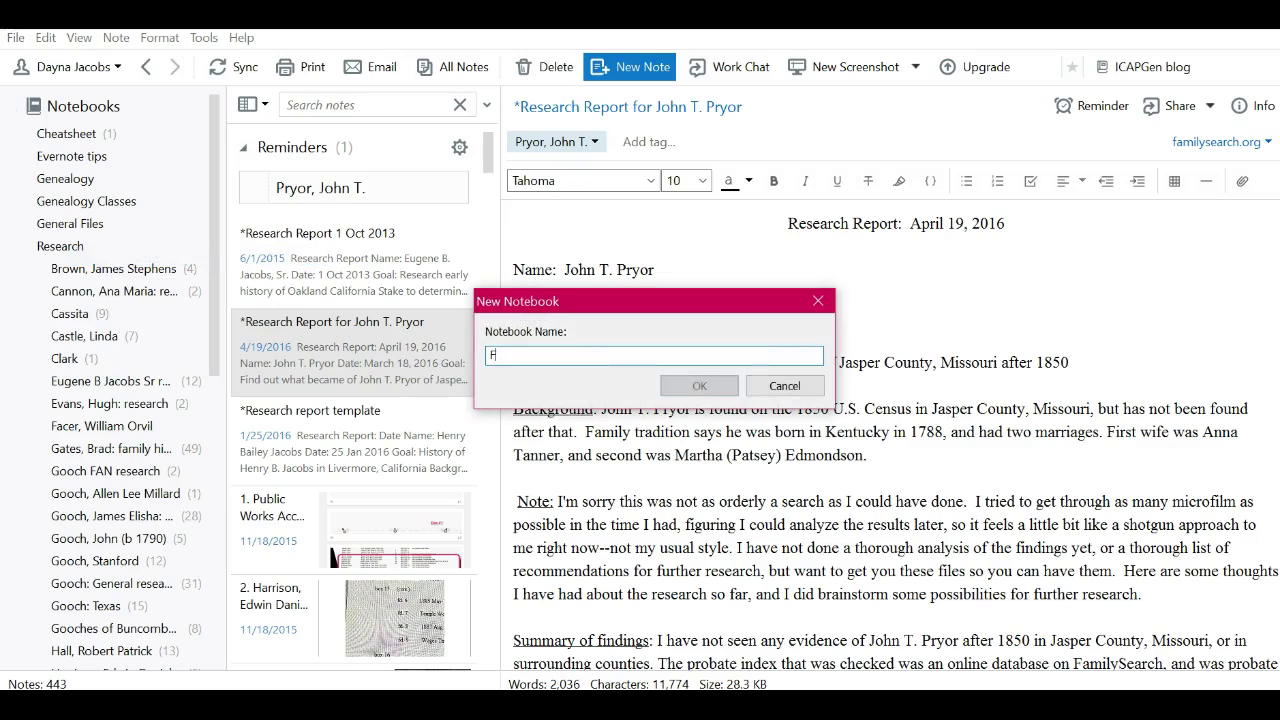
pyautogui.write('Foutz, Jo')
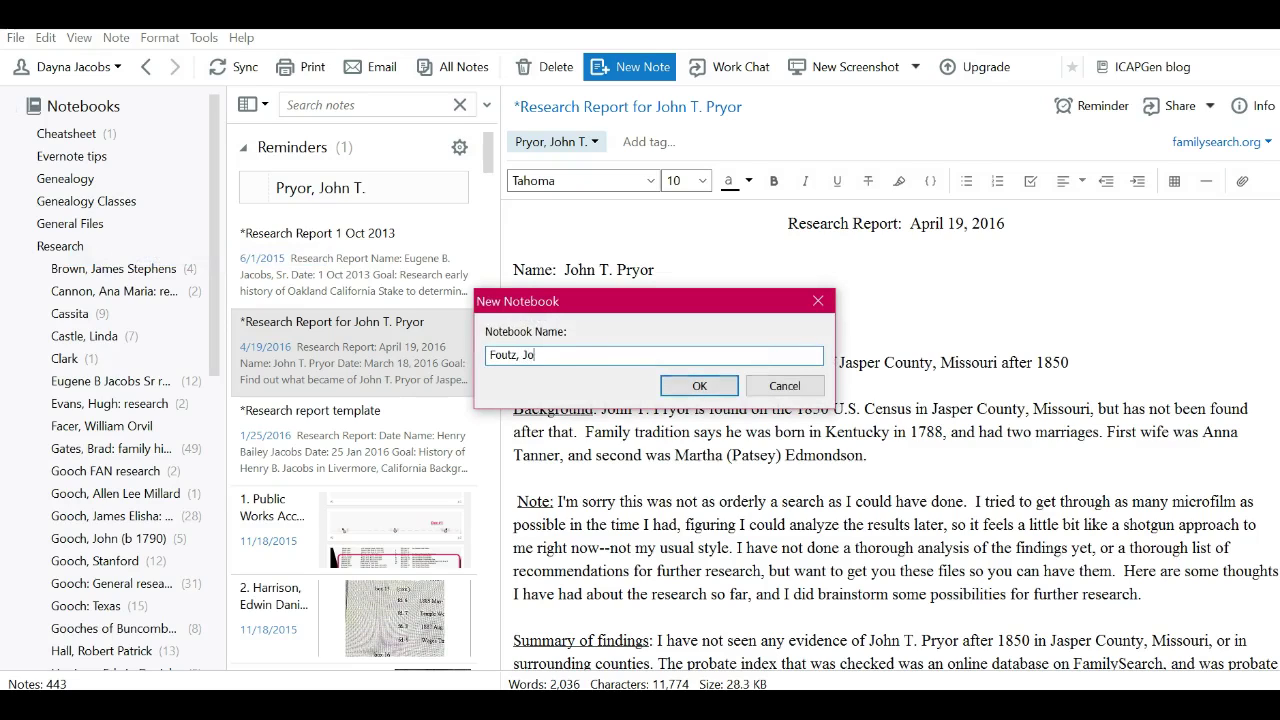
pyautogui.write('seph Lehi')
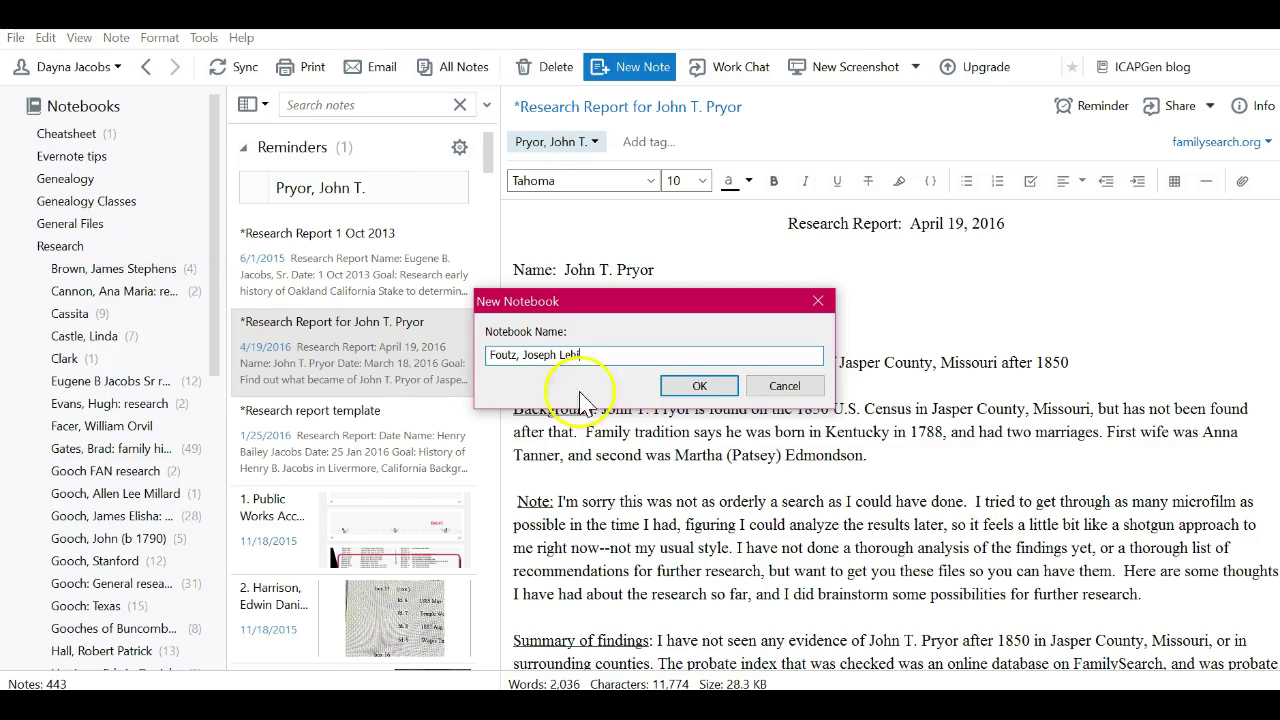
pyautogui.click(700, 386)
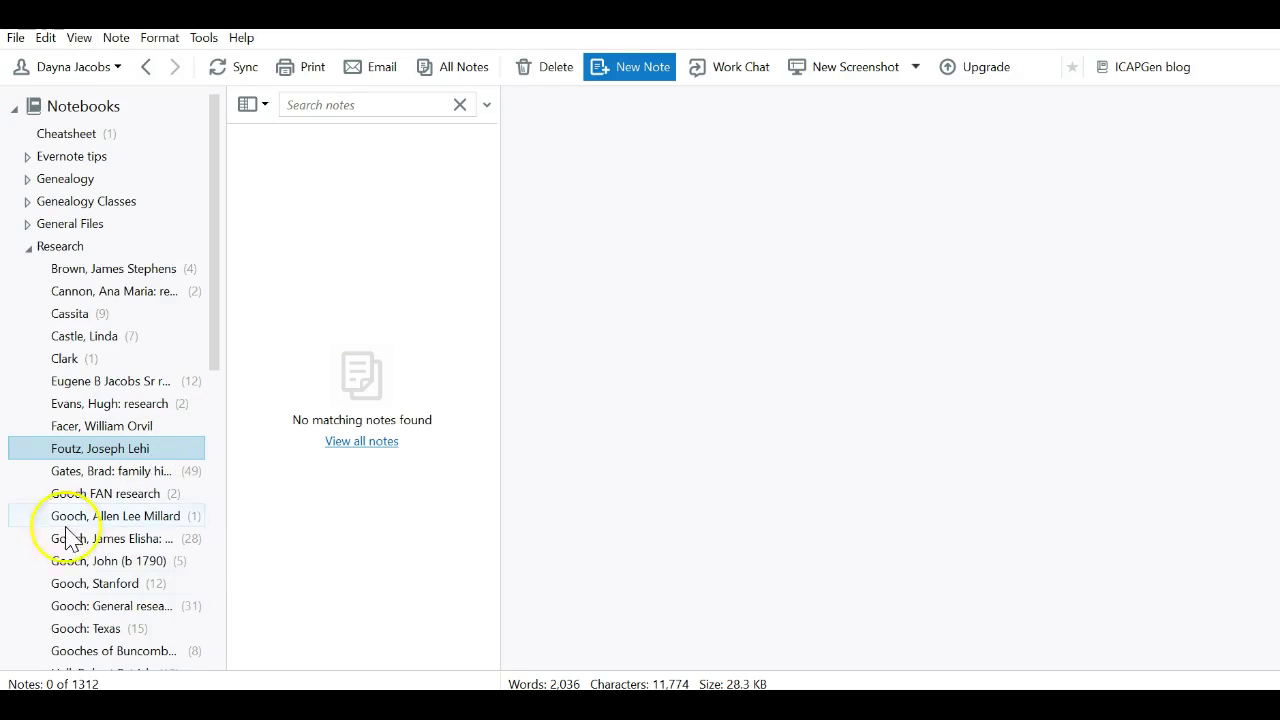
# - Open the Research Report Template note in the Templates notebook of the Research stack
pyautogui.scroll(-3, 86, 515)
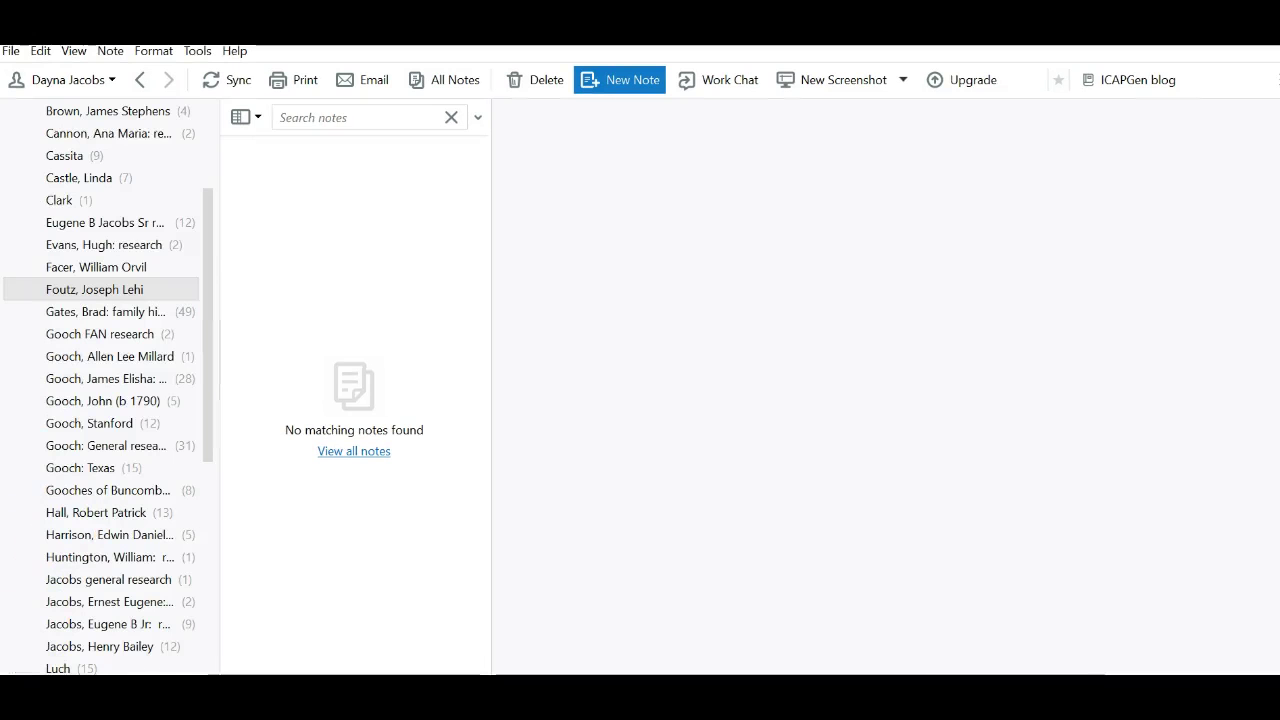
pyautogui.click(210, 453)
pyautogui.moveTo(210, 455); pyautogui.dragTo(225, 642)
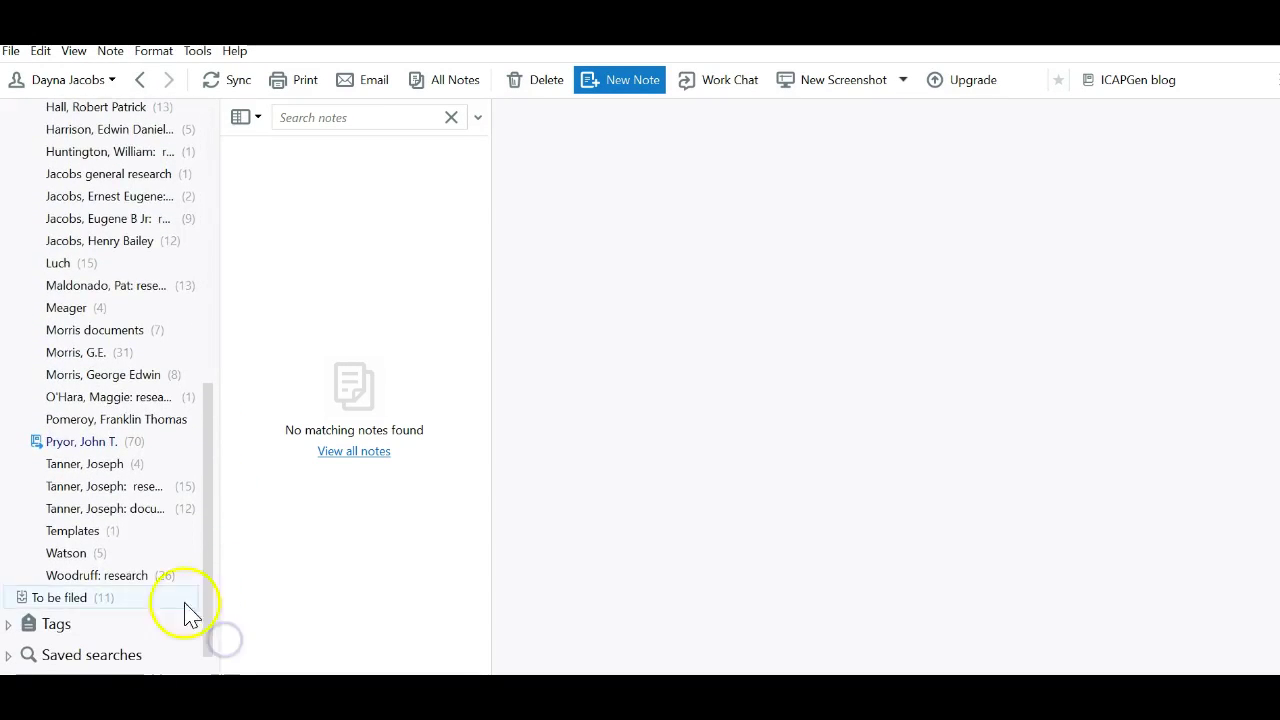
pyautogui.click(104, 538)
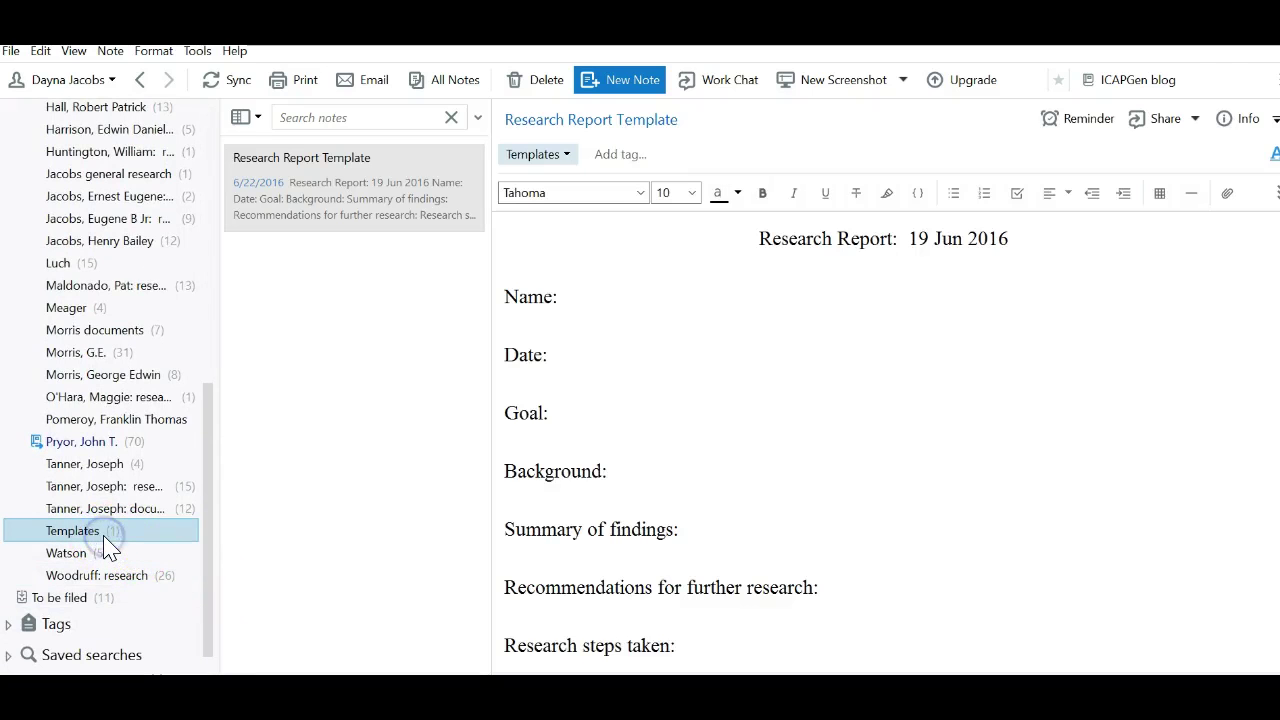
pyautogui.click(352, 190)
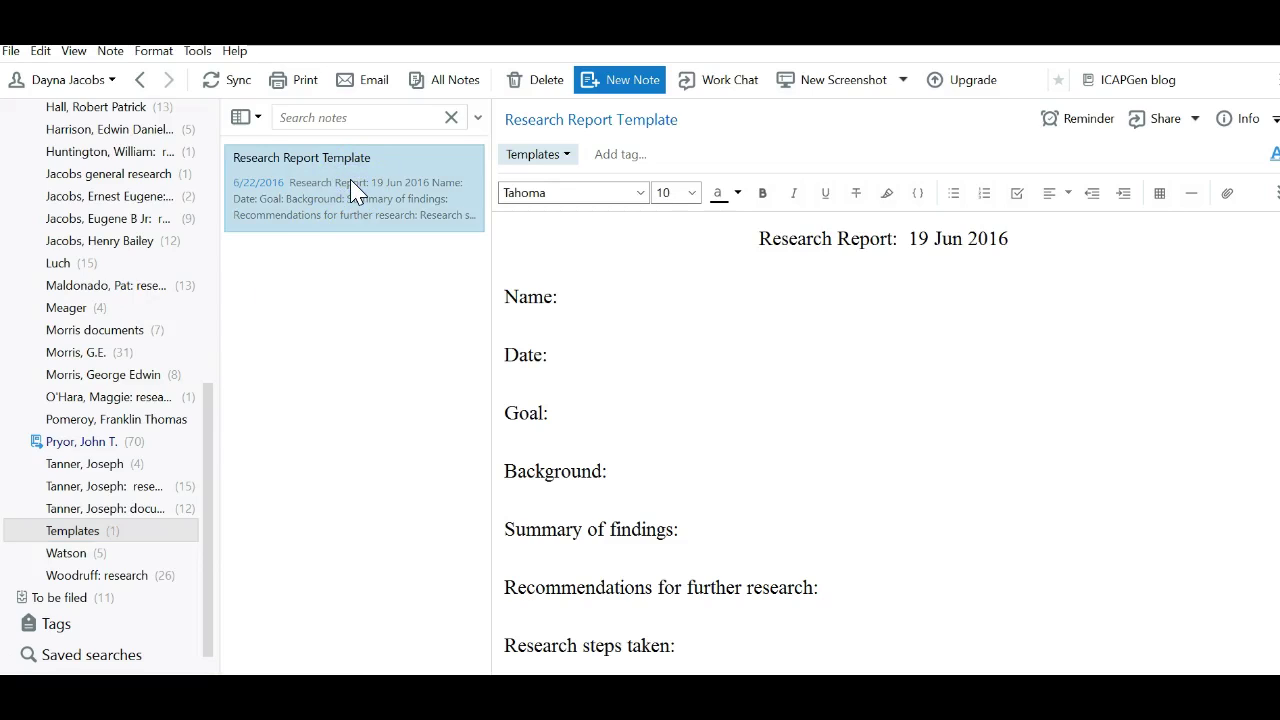
# - Copy the Research Report Template note to the new research subject's notebook, finding it by surname and leaving dates and tags unpreserved
pyautogui.click(352, 190)
pyautogui.rightClick(345, 192)
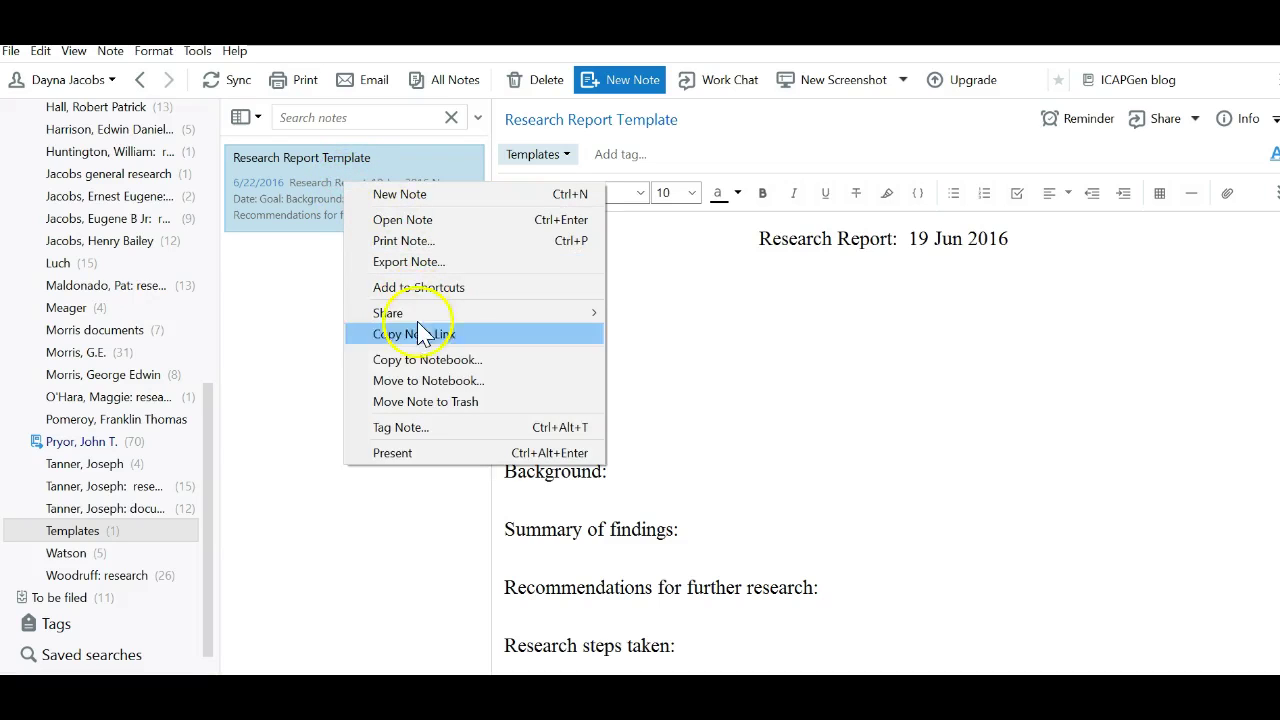
pyautogui.click(421, 359)
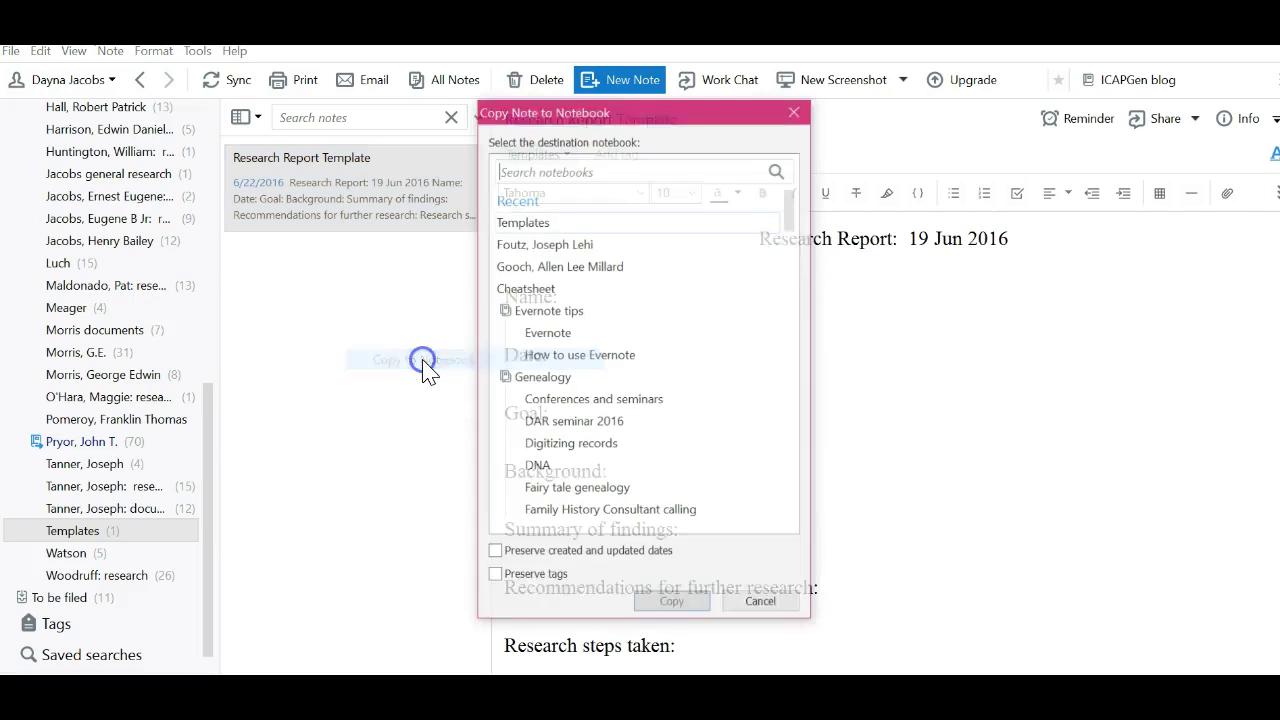
pyautogui.click(528, 246)
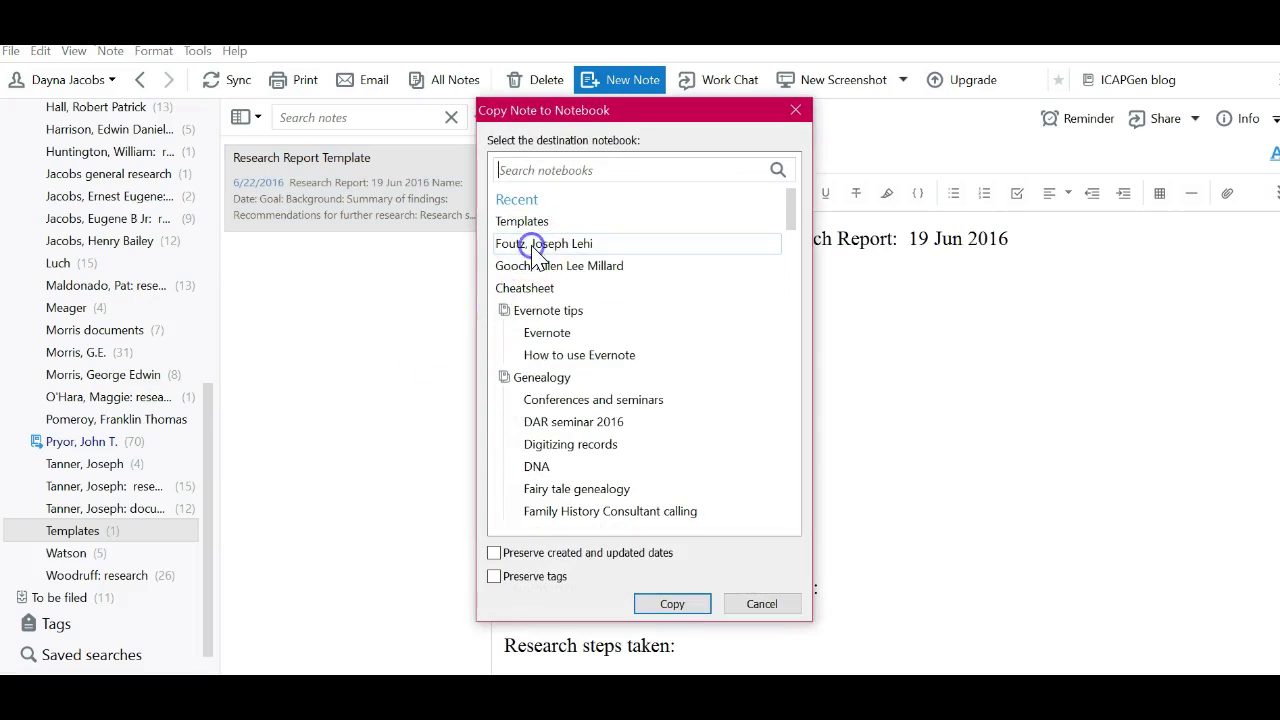
pyautogui.click(533, 173)
pyautogui.write('foutz')
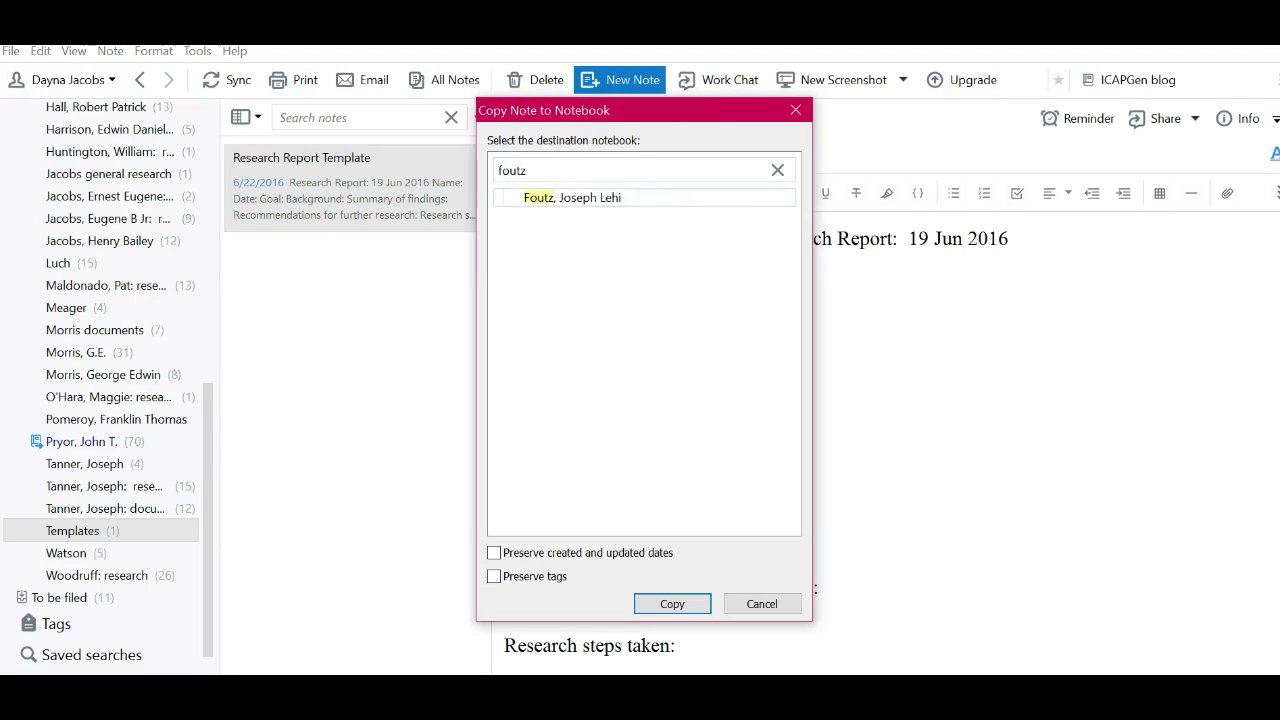
pyautogui.click(546, 198)
pyautogui.click(672, 604)
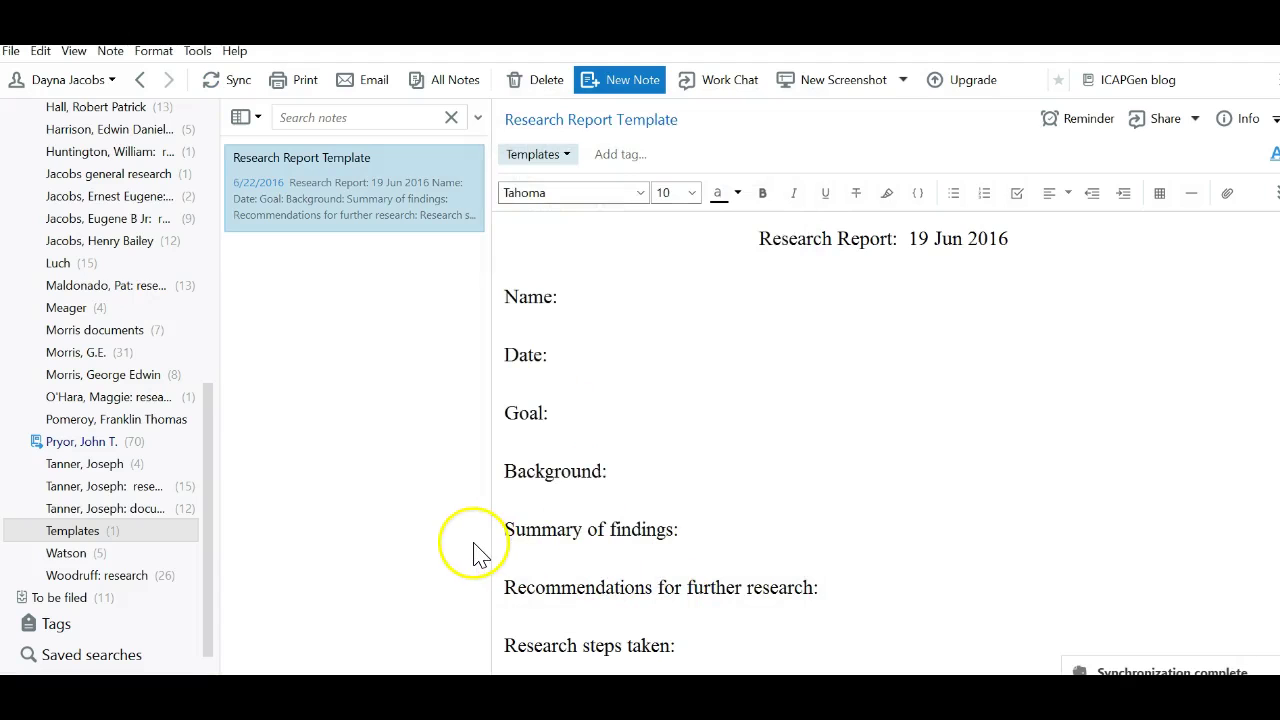
# - Open the copied research report note in the research subject's new notebook
pyautogui.scroll(4, 88, 235)
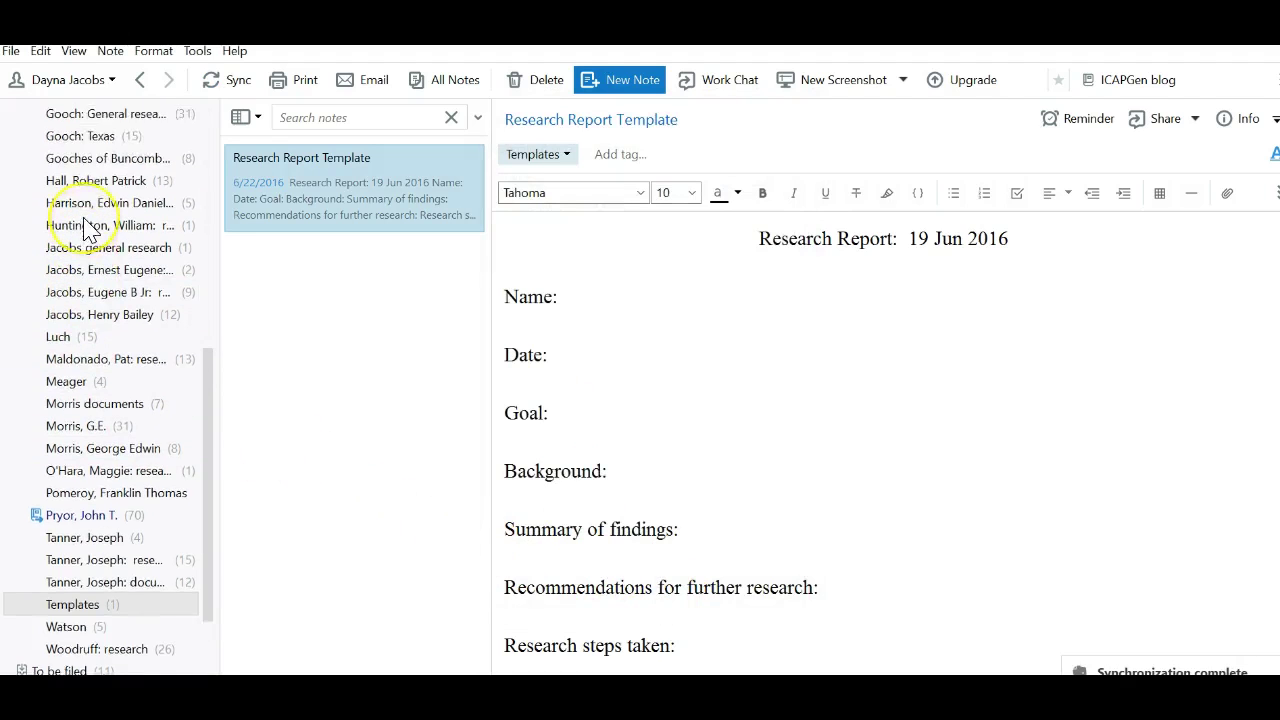
pyautogui.scroll(5, 88, 228)
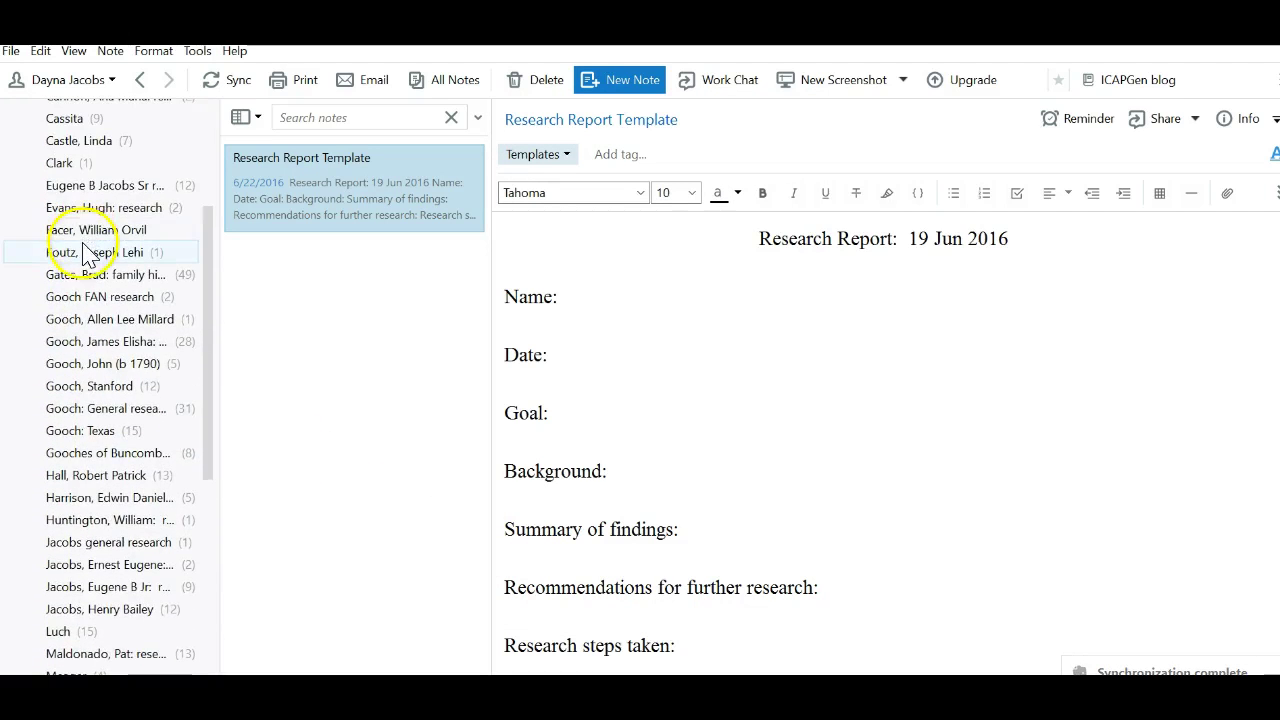
pyautogui.click(84, 253)
pyautogui.click(327, 187)
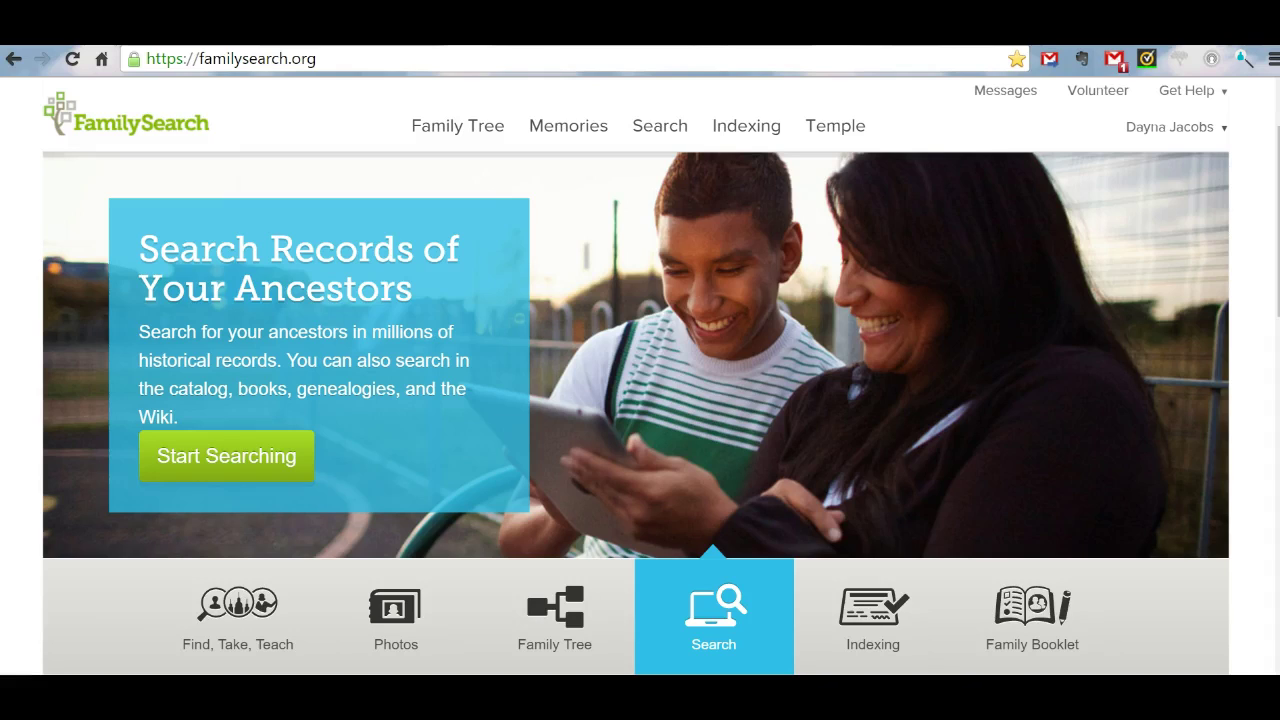
# - Switch to FamilySearch in the browser and search its catalog for the place "United States, Arizona, Coconino"
pyautogui.click(668, 608)
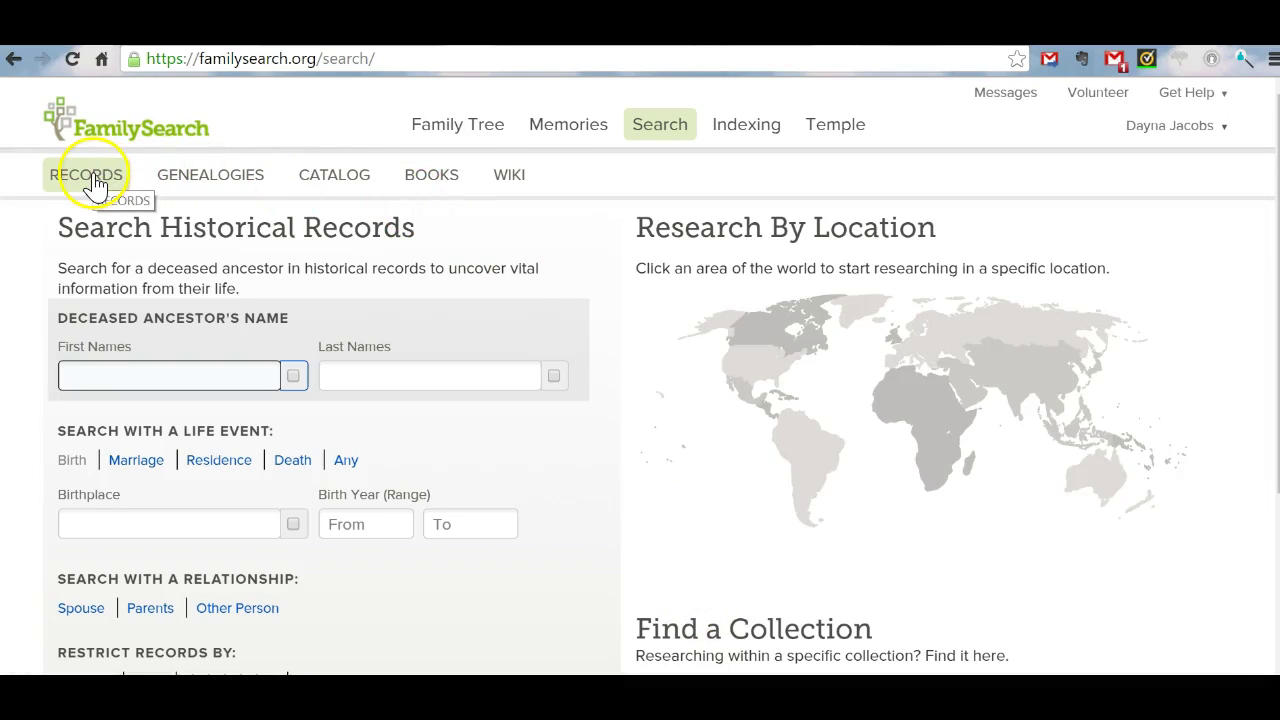
pyautogui.click(322, 184)
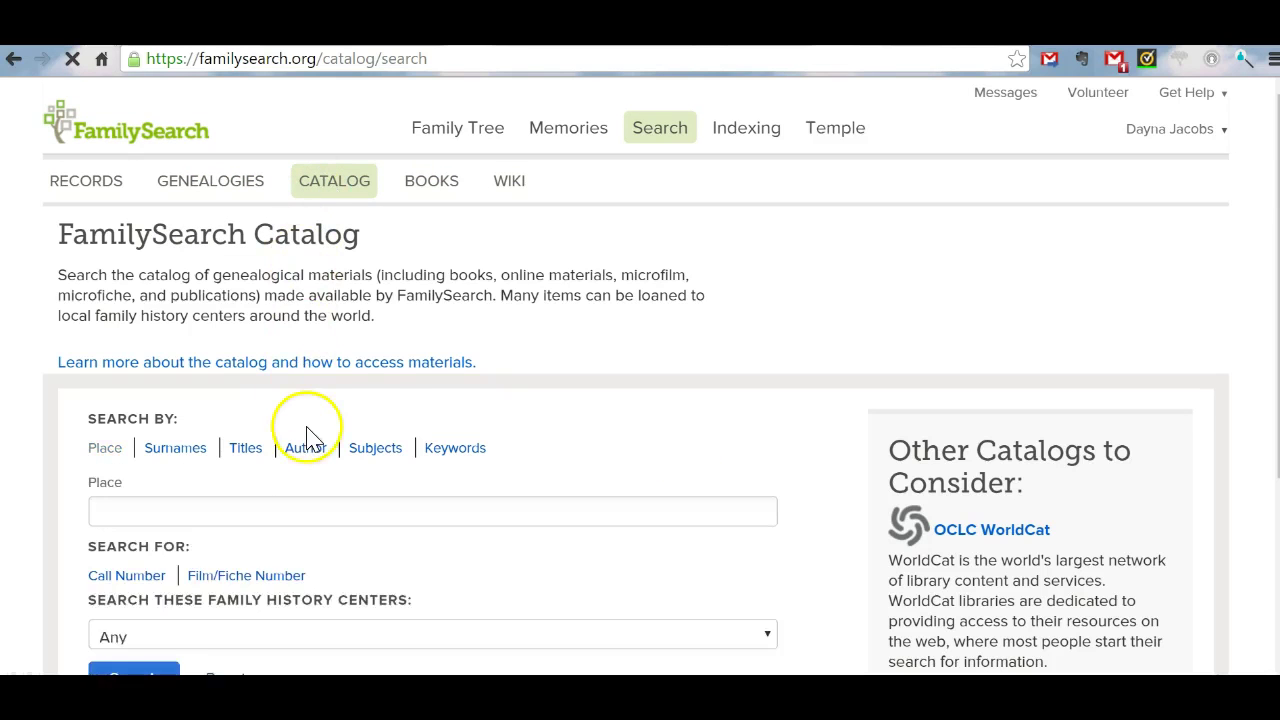
pyautogui.scroll(-1, 308, 437)
pyautogui.click(300, 410)
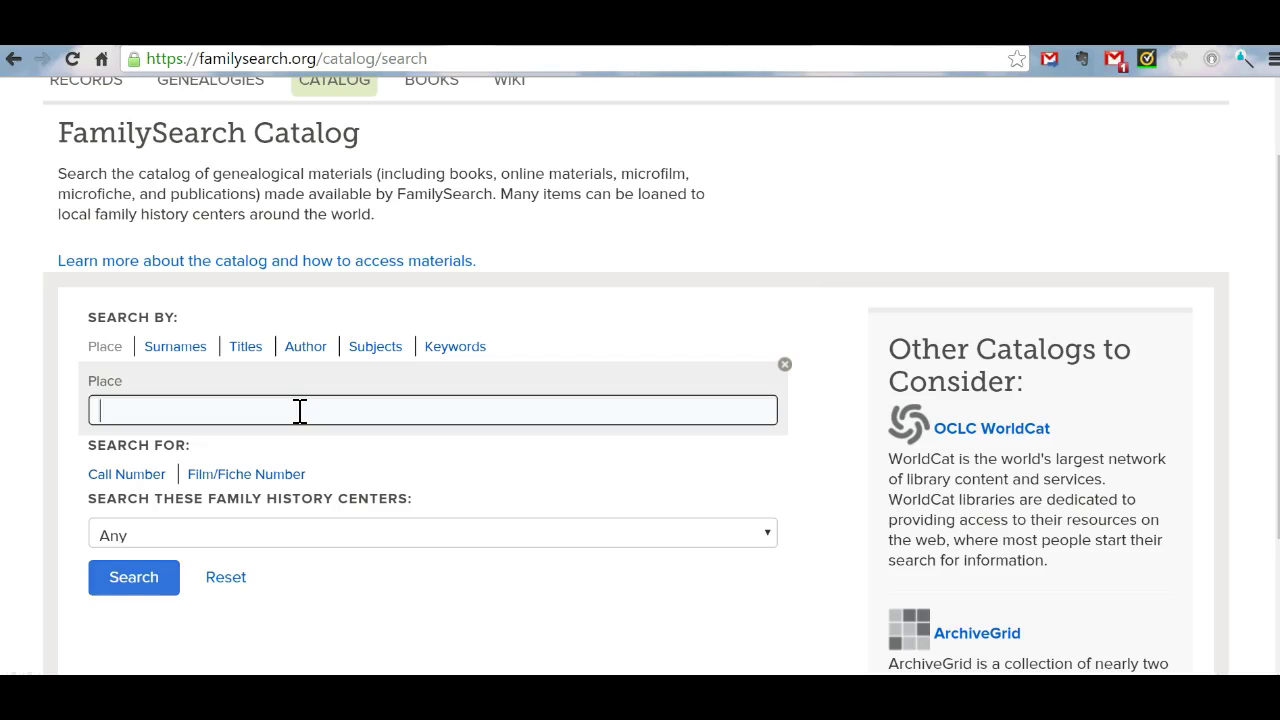
pyautogui.write('Coconino')
pyautogui.click(215, 471)
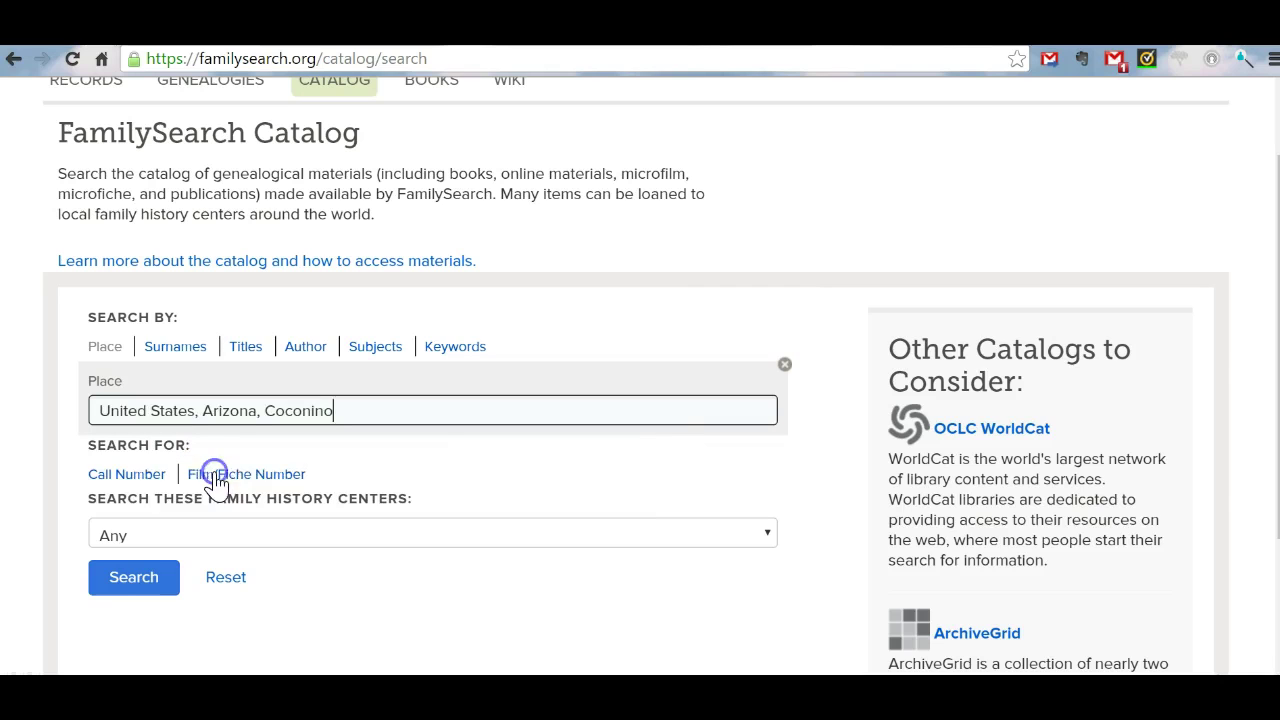
pyautogui.click(122, 589)
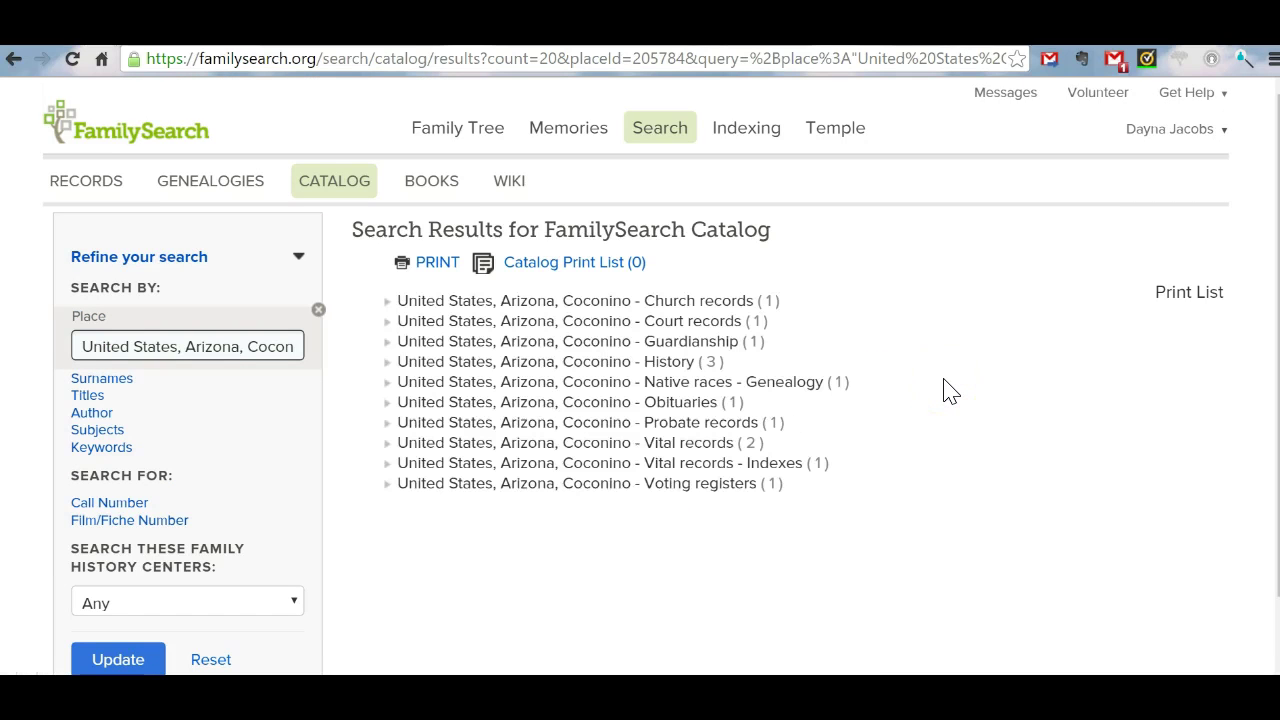
# - Open the Territorial Probate Court cases entry, 1892-1912, from the Coconino probate records in the catalog results
pyautogui.scroll(-1, 950, 390)
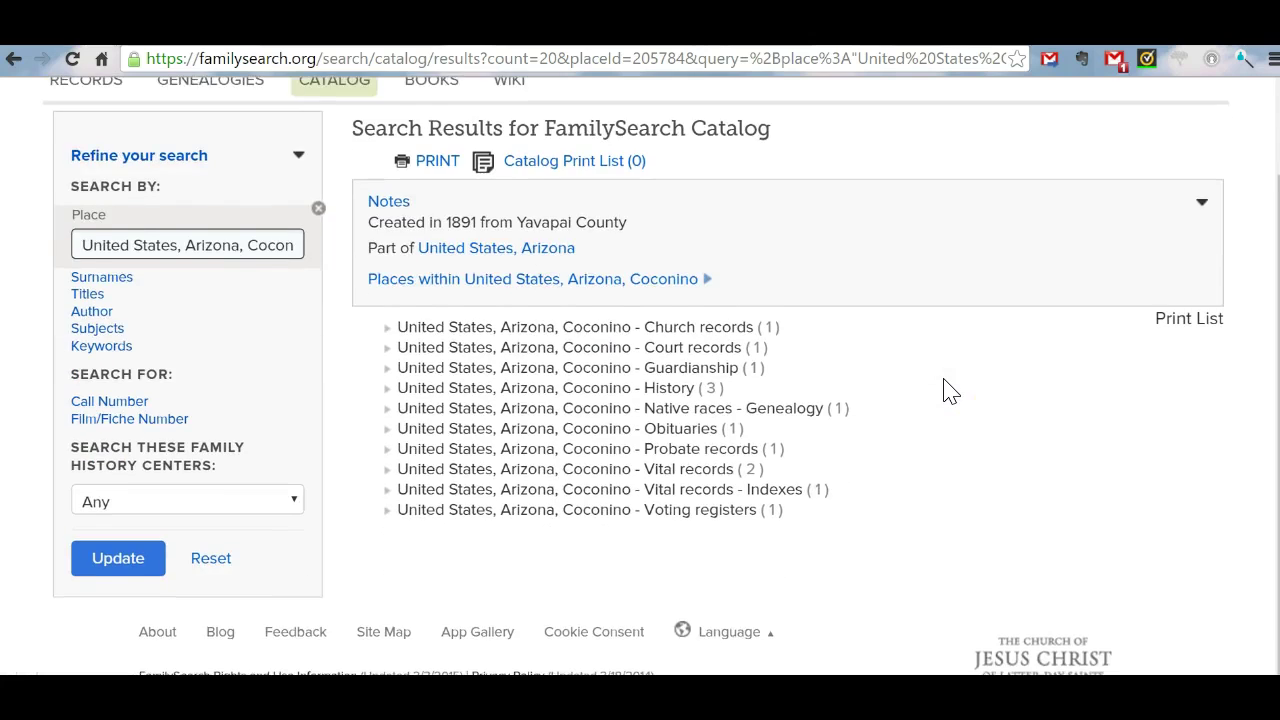
pyautogui.click(580, 440)
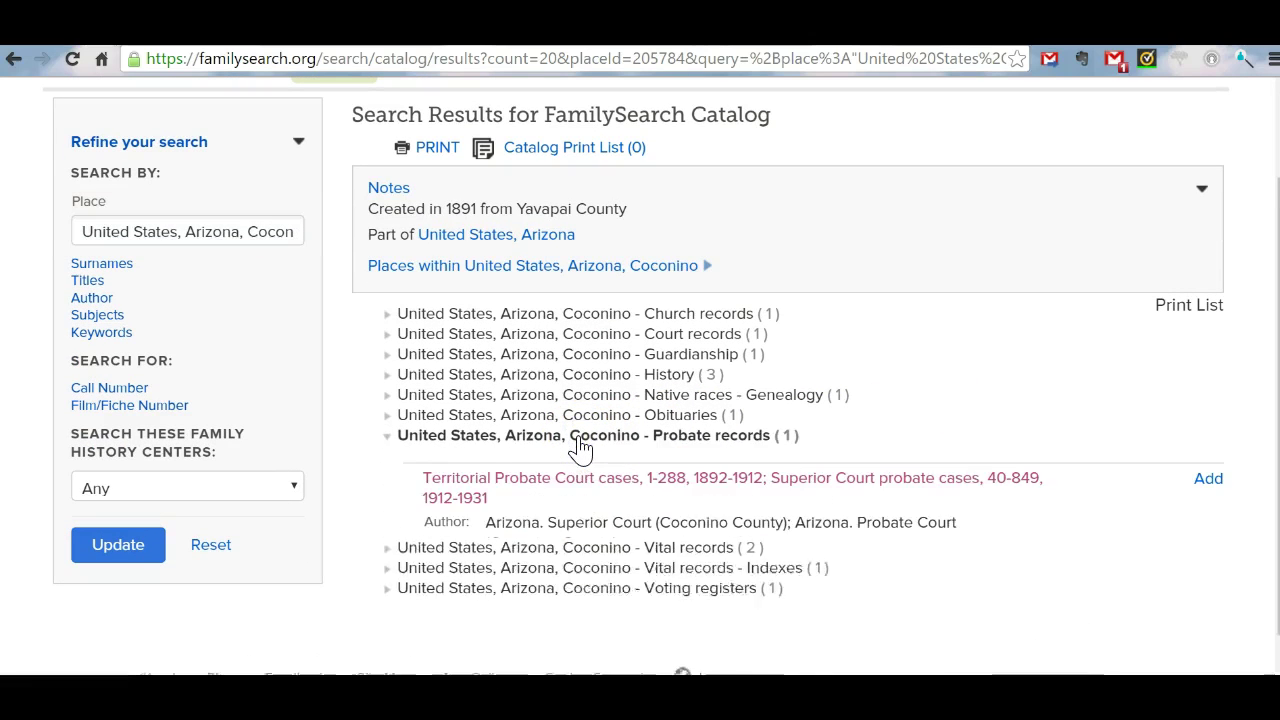
pyautogui.click(575, 490)
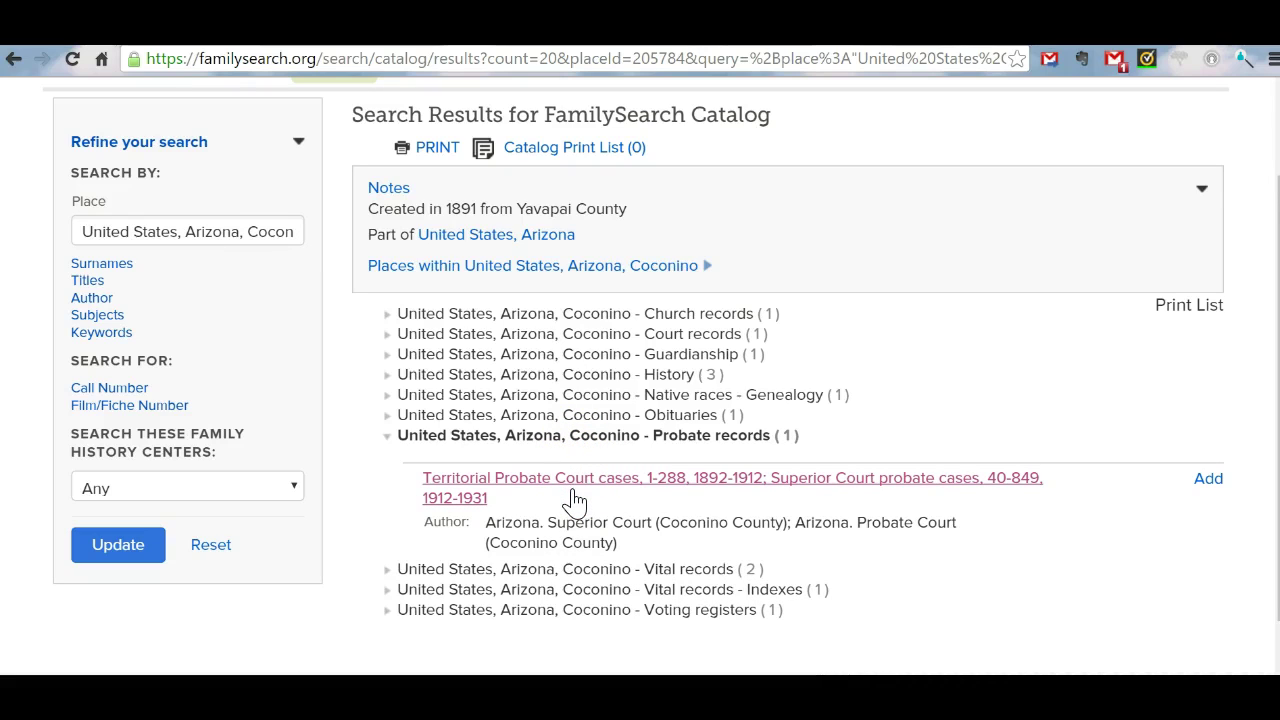
pyautogui.click(575, 490)
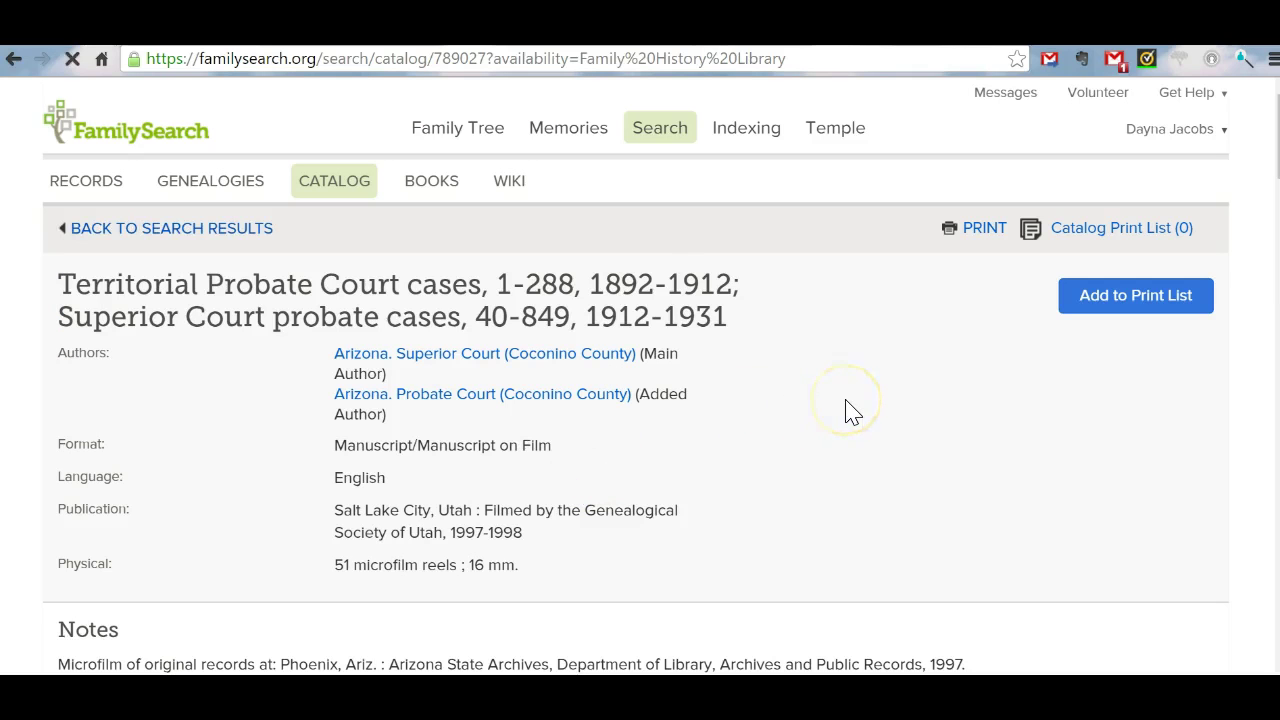
# - Review the probate cases catalog entry, including its notes, subjects and film list
pyautogui.scroll(-9, 845, 412)
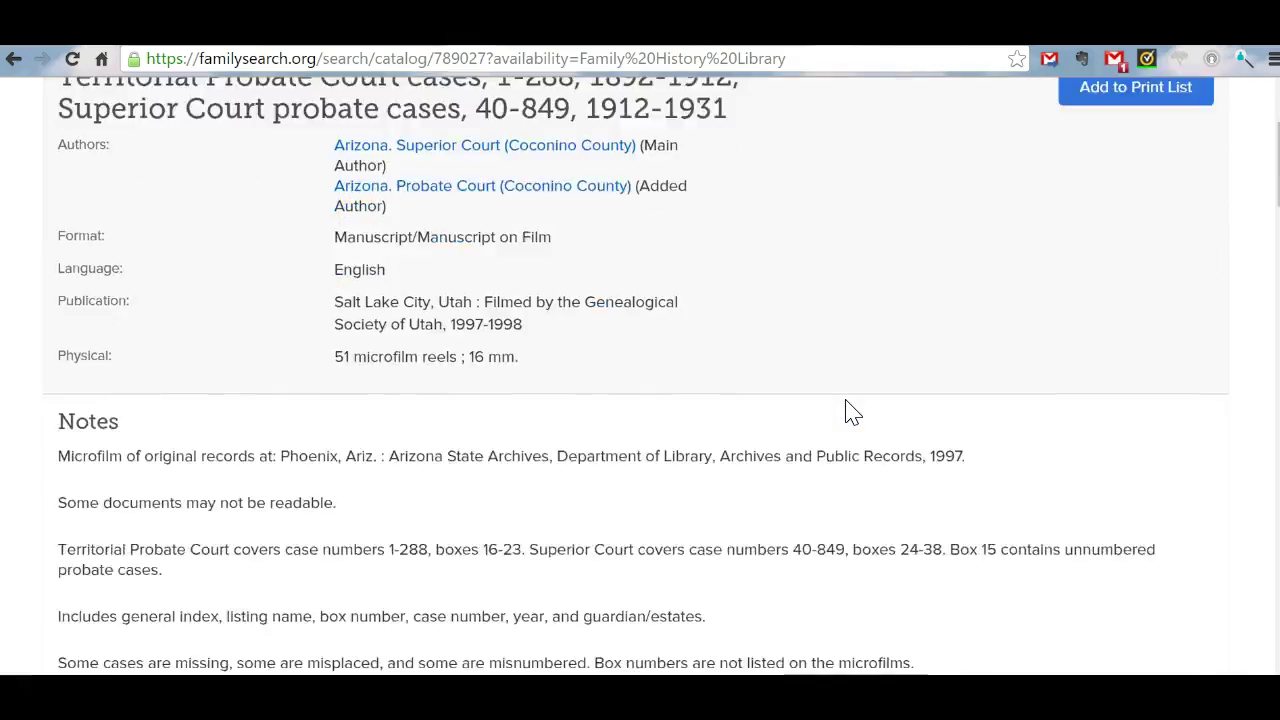
pyautogui.scroll(-5, 845, 412)
pyautogui.scroll(9, 845, 412)
pyautogui.scroll(5, 845, 412)
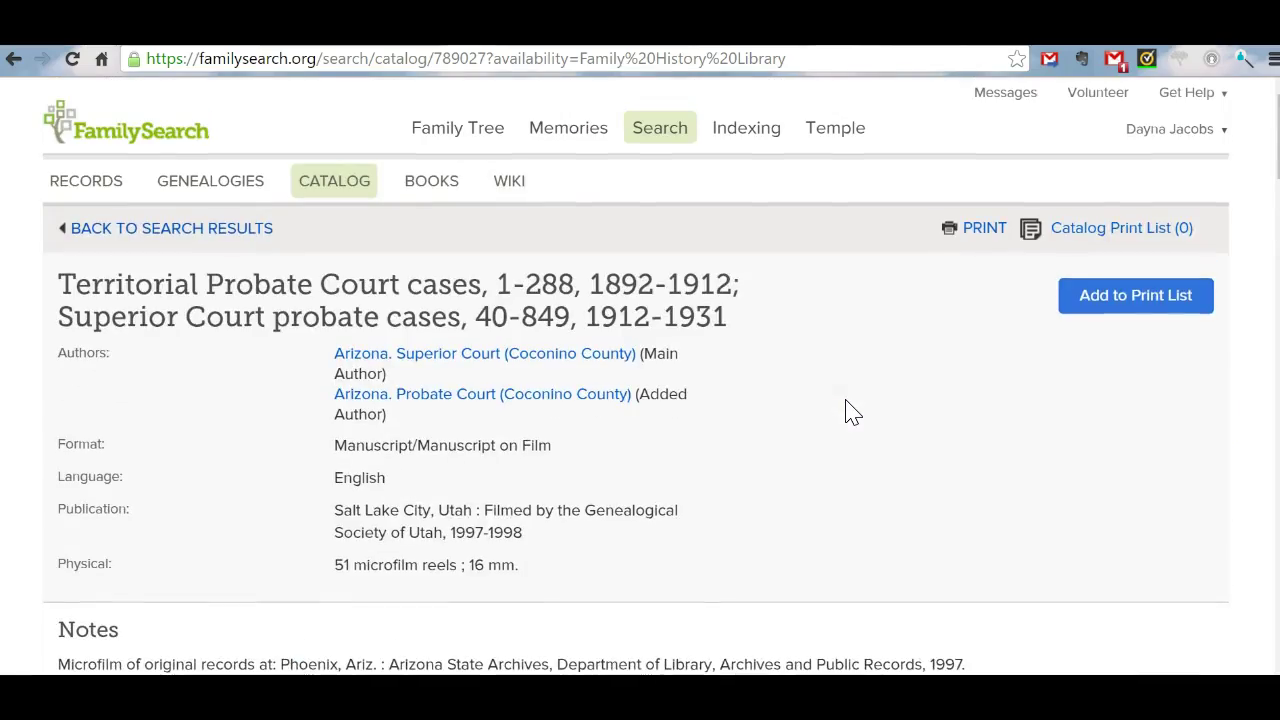
pyautogui.click(866, 395)
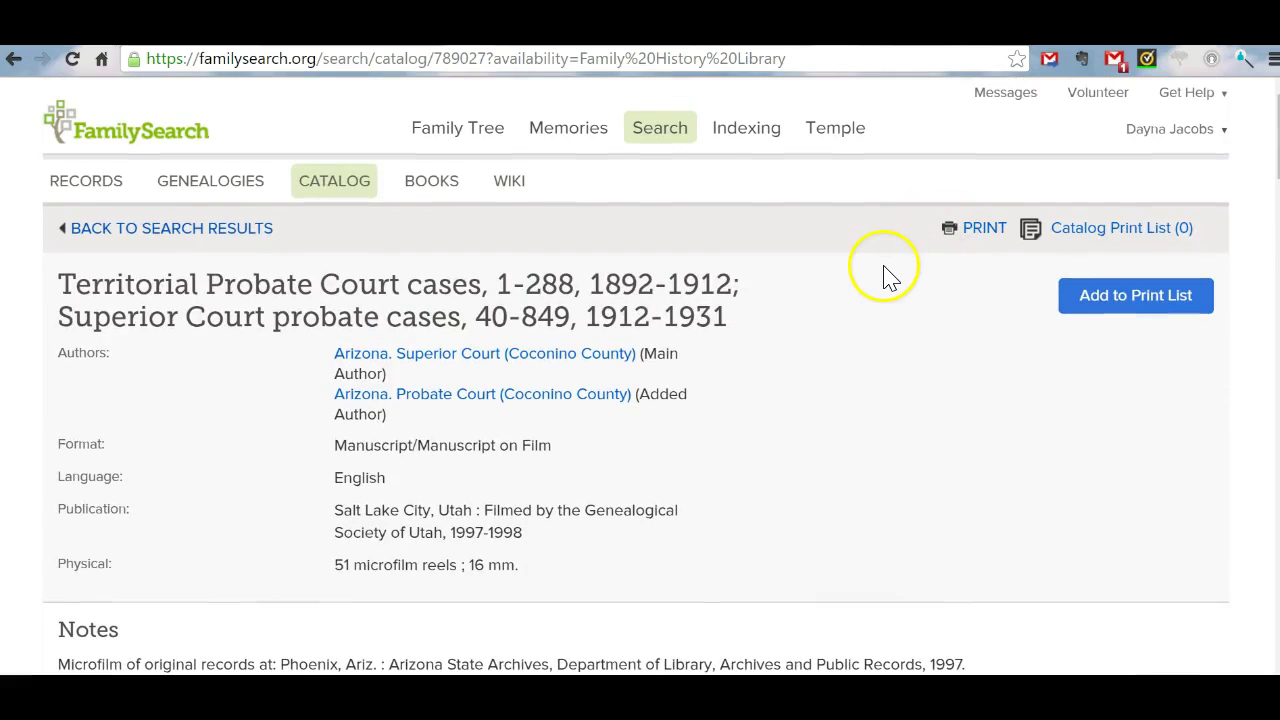
pyautogui.scroll(-10, 860, 274)
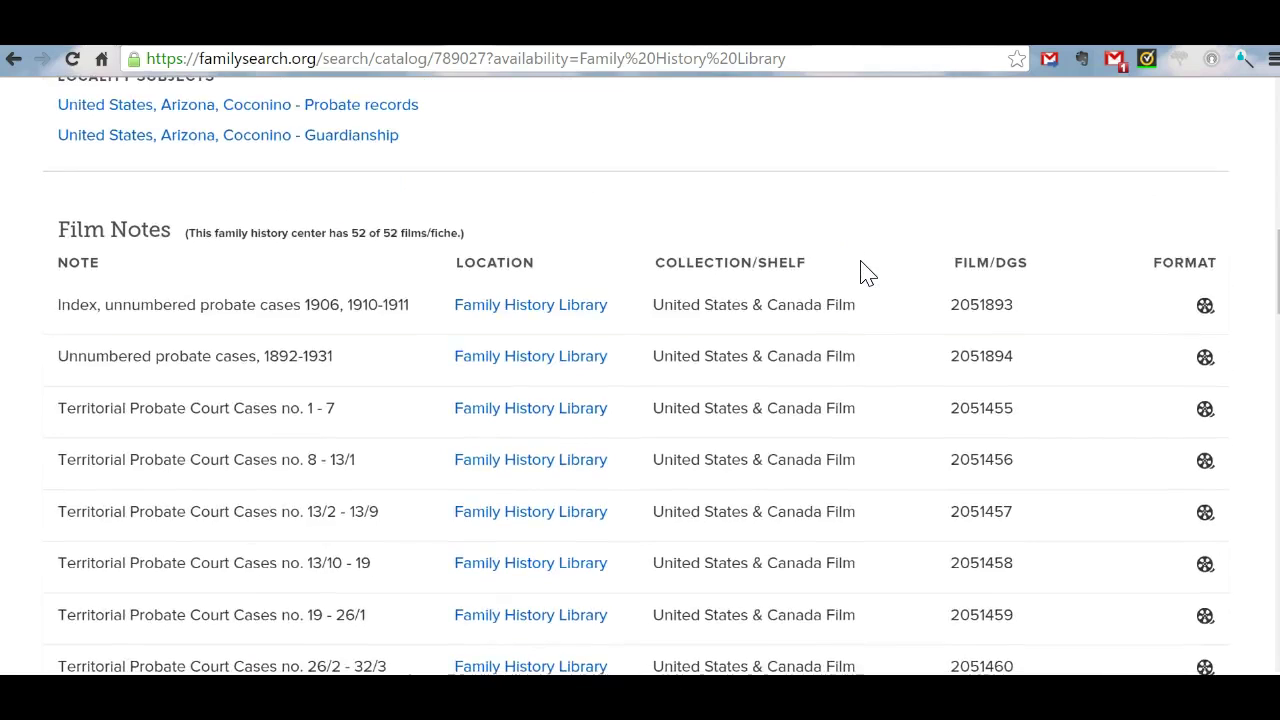
pyautogui.scroll(10, 868, 272)
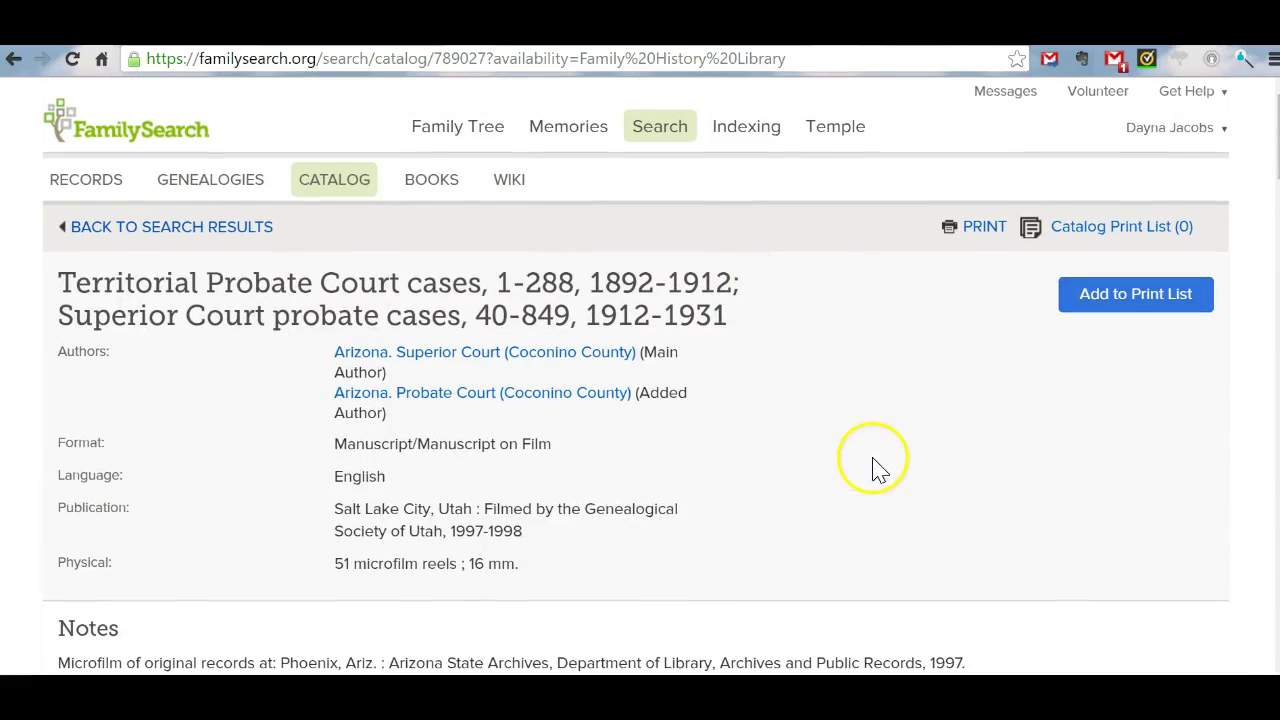
# - Clip the full catalog page with the Evernote web clipper and save it to the research subject's notebook
pyautogui.click(1081, 58)
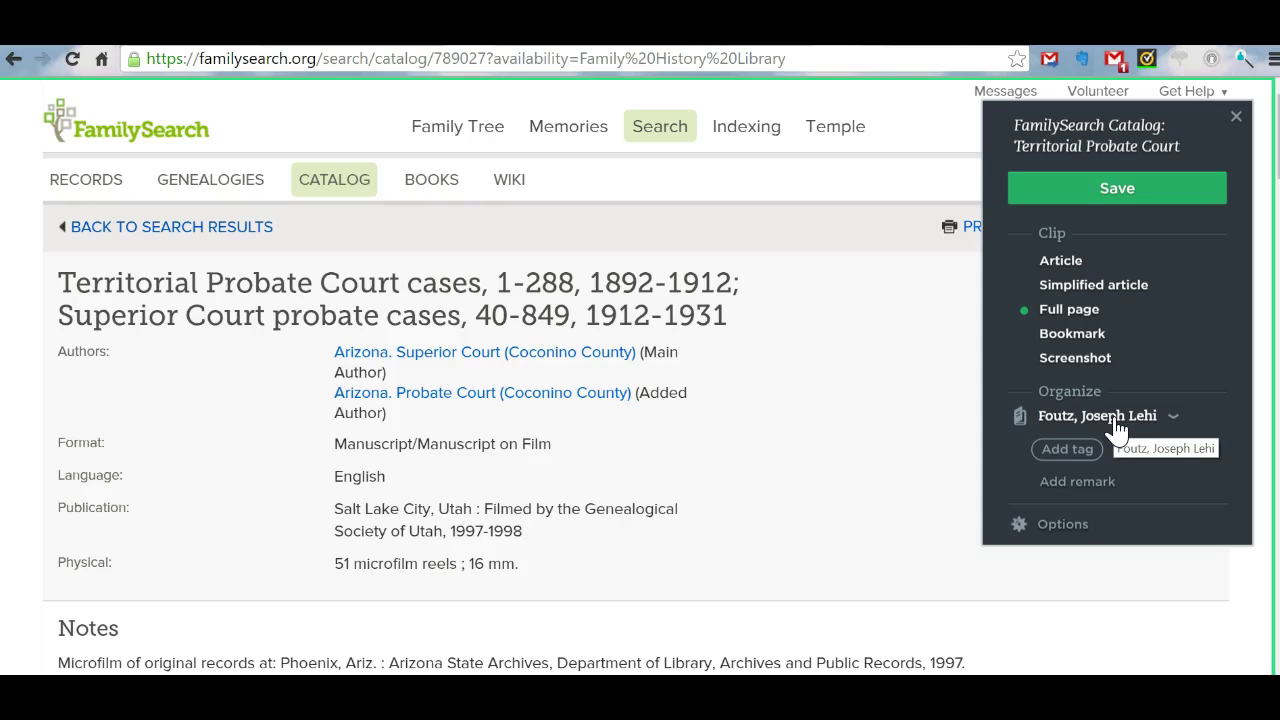
pyautogui.click(1171, 426)
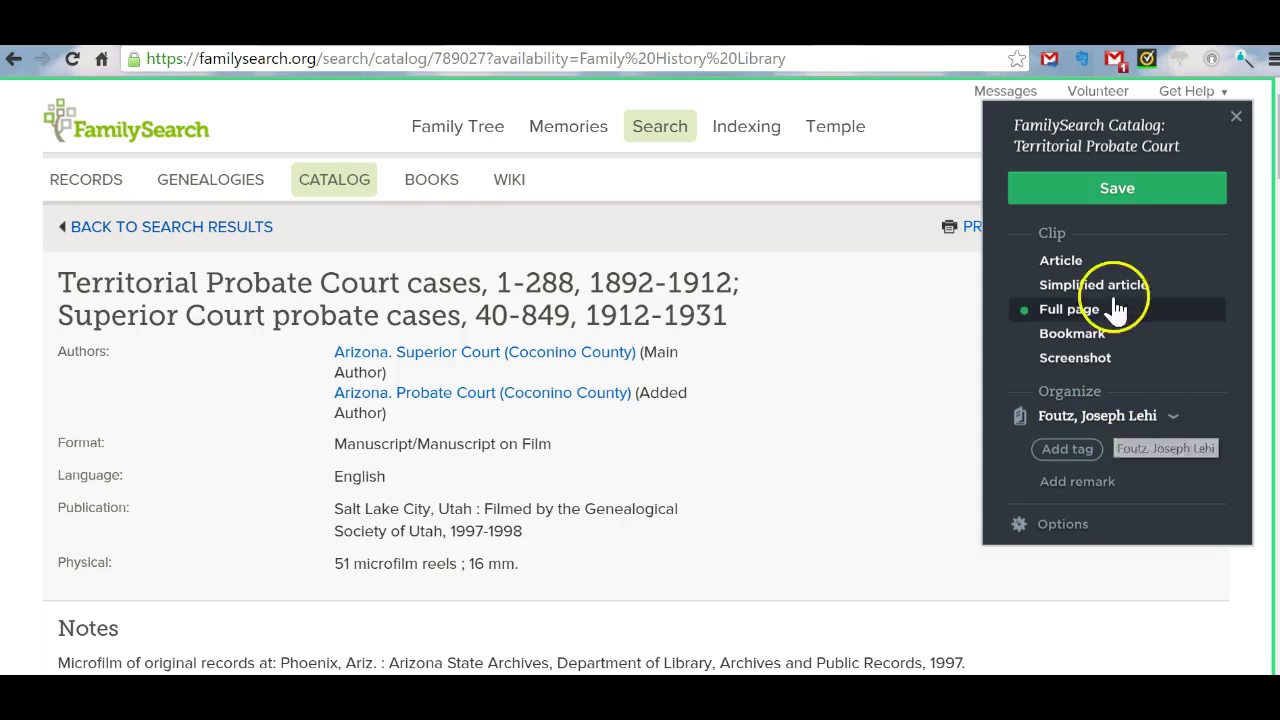
pyautogui.click(1120, 192)
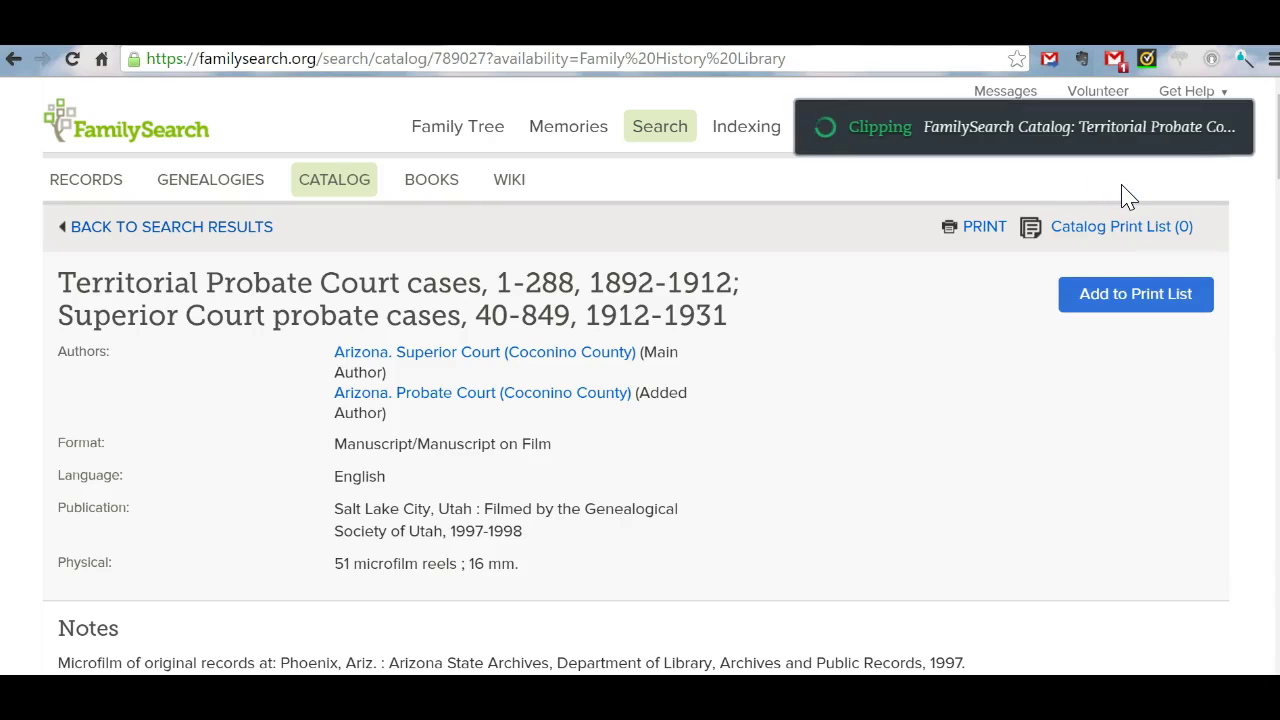
pyautogui.moveTo(1128, 196)
pyautogui.mouseDown()
pyautogui.moveTo(943, 168)
pyautogui.moveTo(923, 177)
pyautogui.mouseUp()
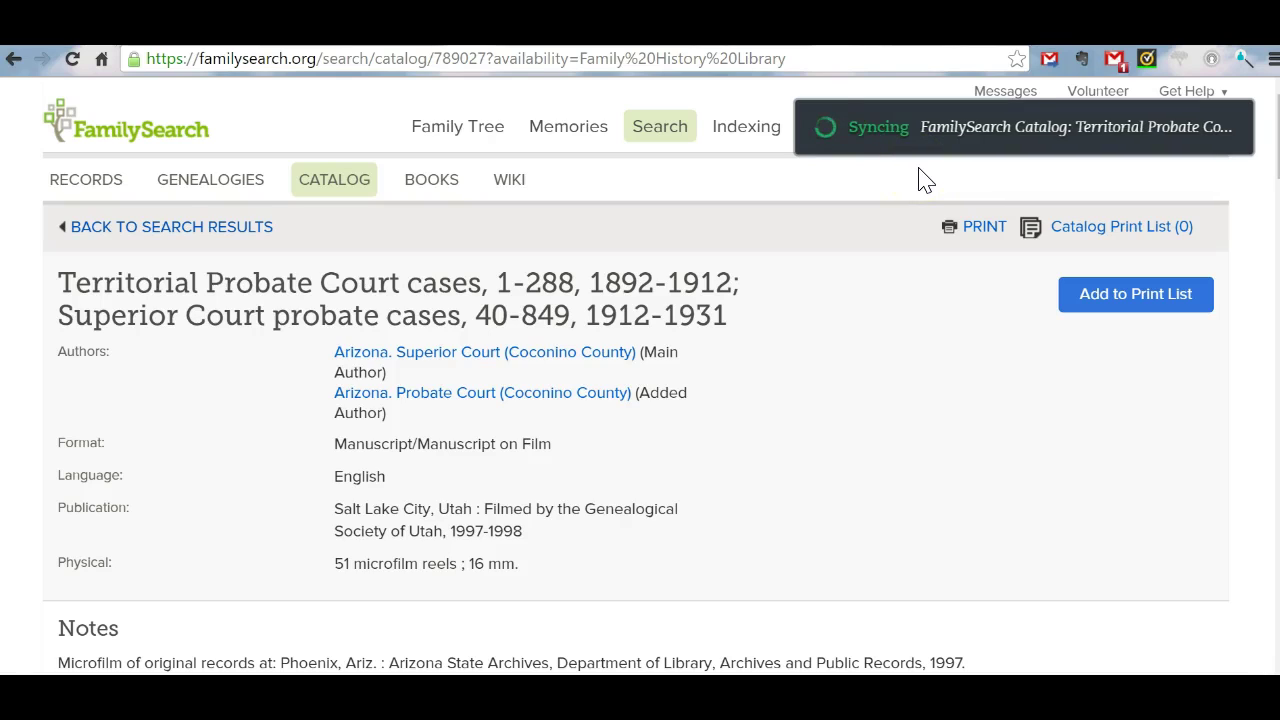
pyautogui.moveTo(918, 168); pyautogui.dragTo(890, 192)
pyautogui.moveTo(891, 222); pyautogui.dragTo(893, 240)
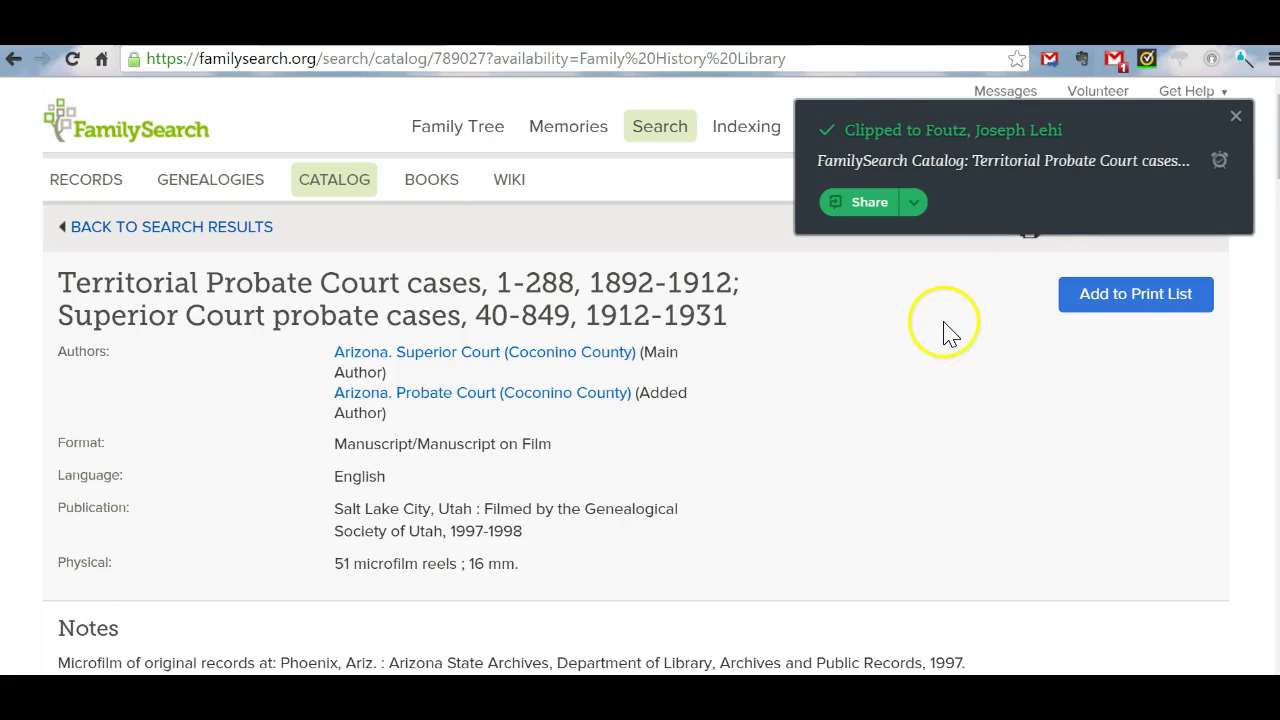
# - Dismiss the clipping notification, then switch to Evernote and sync it to bring in the clipped catalog page
pyautogui.click(1236, 116)
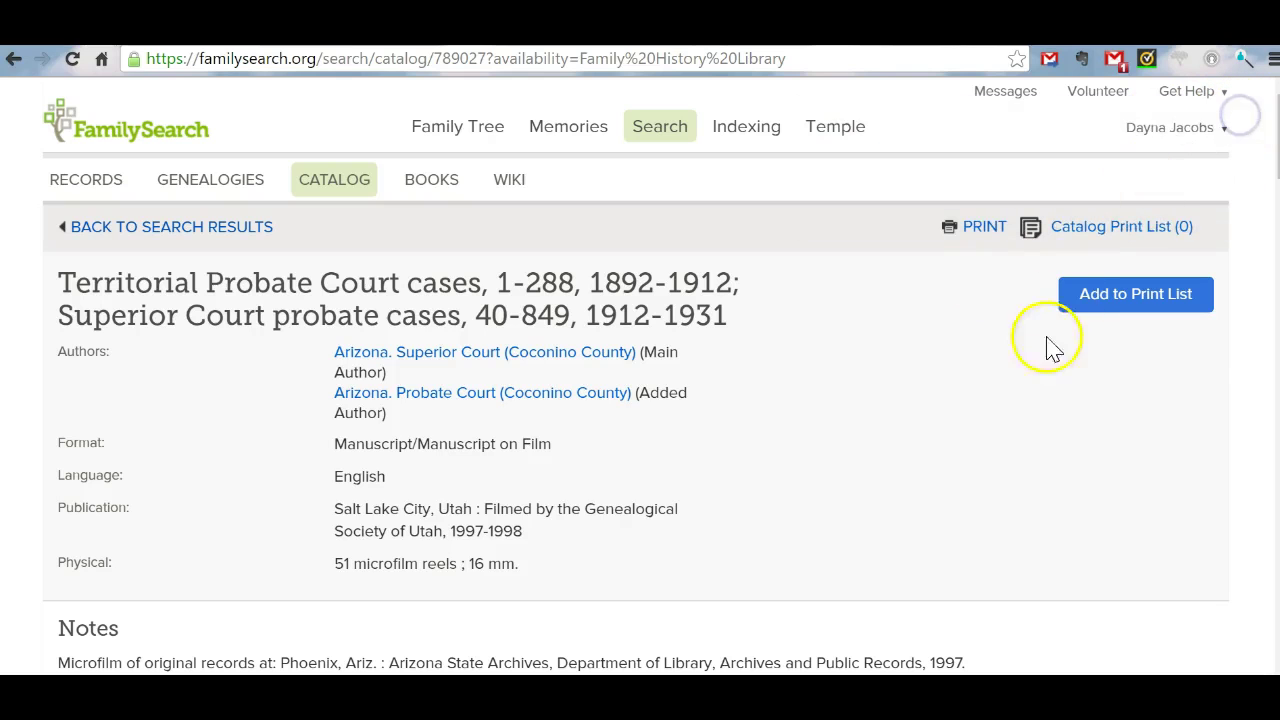
pyautogui.click(868, 635)
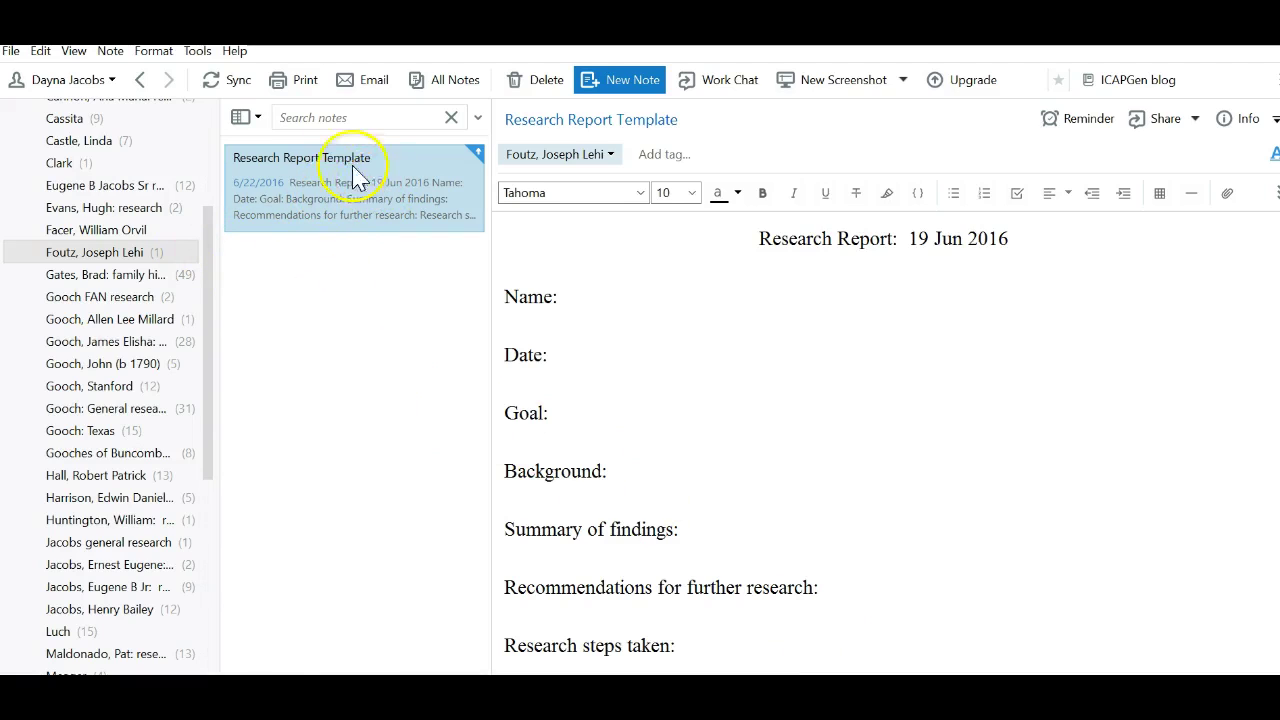
pyautogui.click(240, 85)
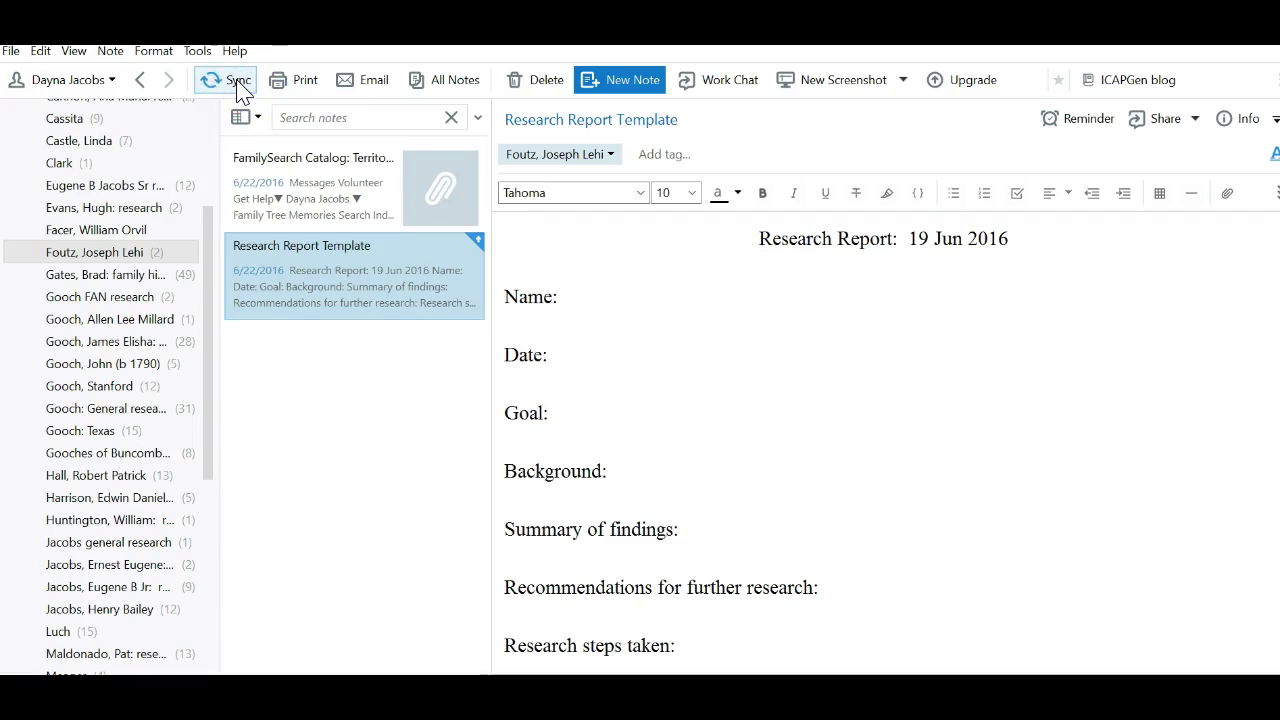
# - Open the clipped FamilySearch catalog note in the research subject's notebook and review its catalog details and film list
pyautogui.click(318, 190)
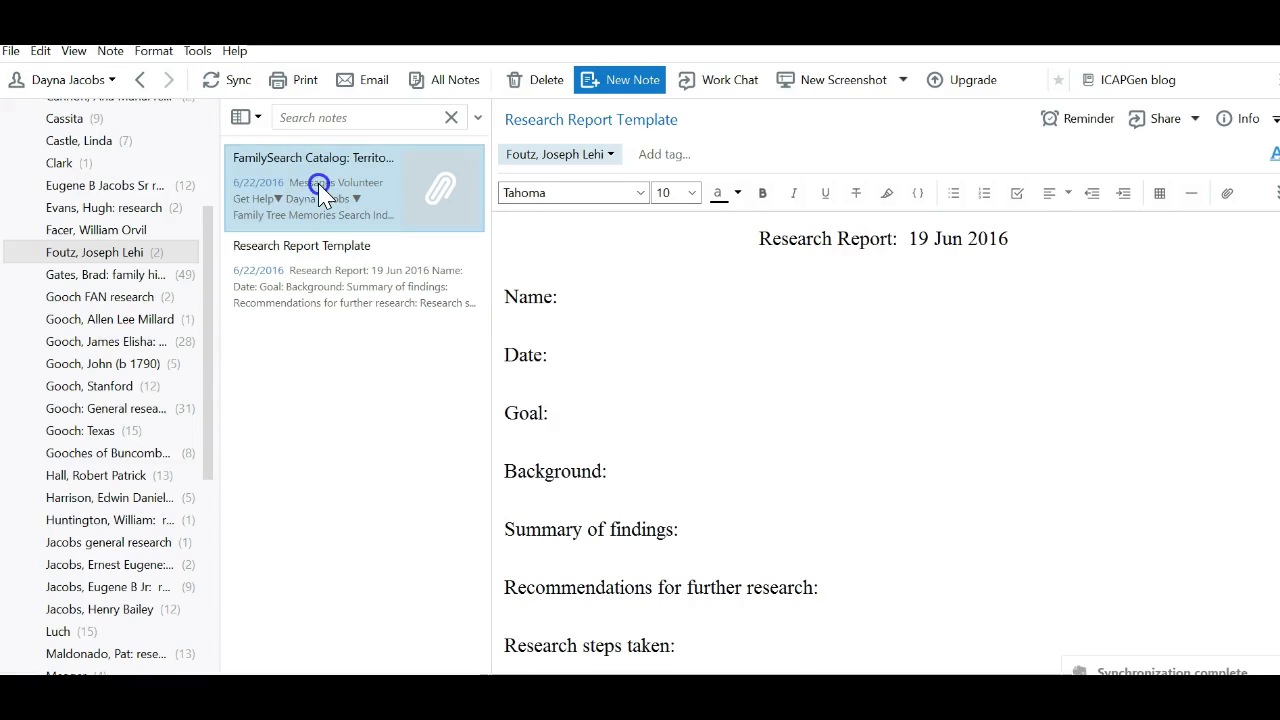
pyautogui.scroll(-10, 930, 471)
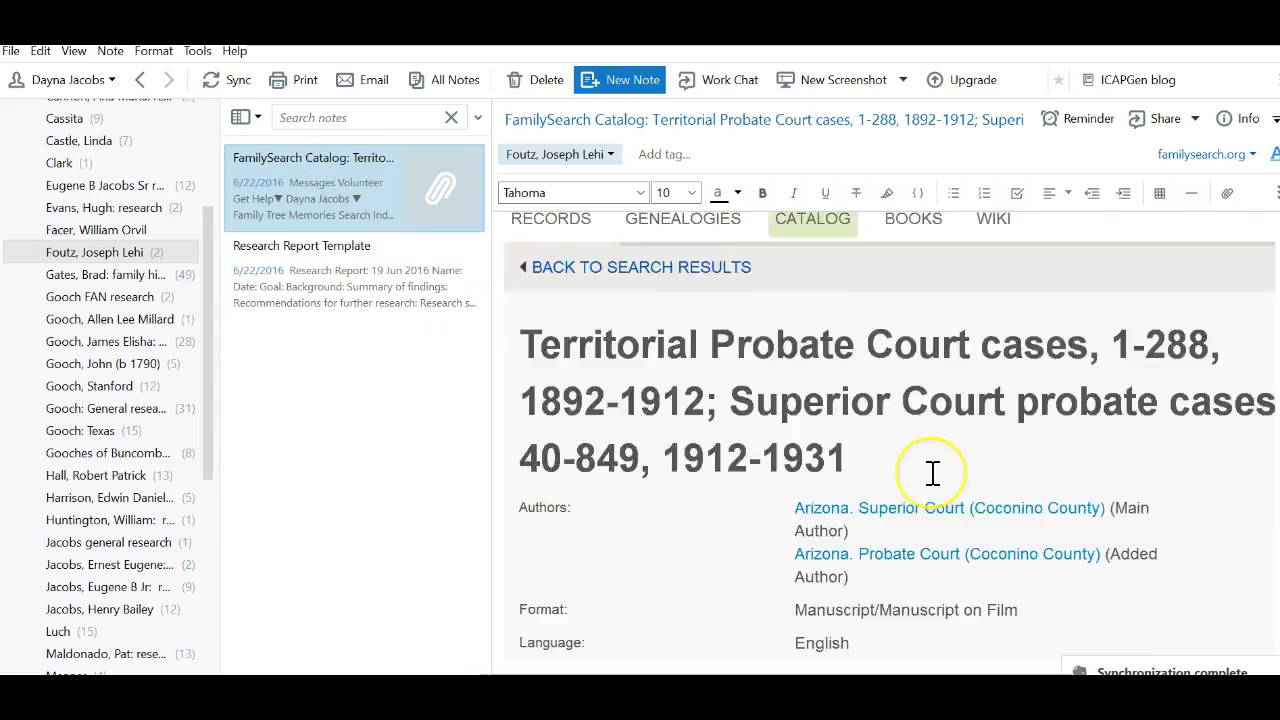
pyautogui.scroll(-12, 931, 480)
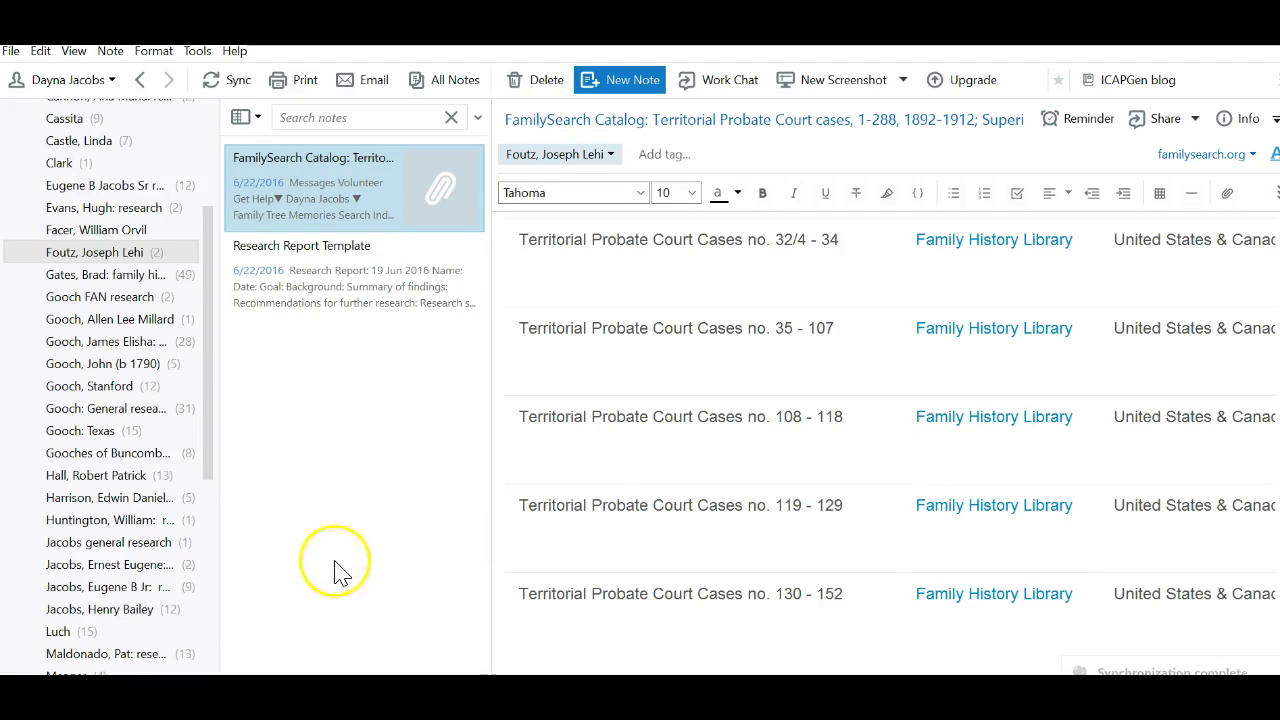
pyautogui.click(94, 252)
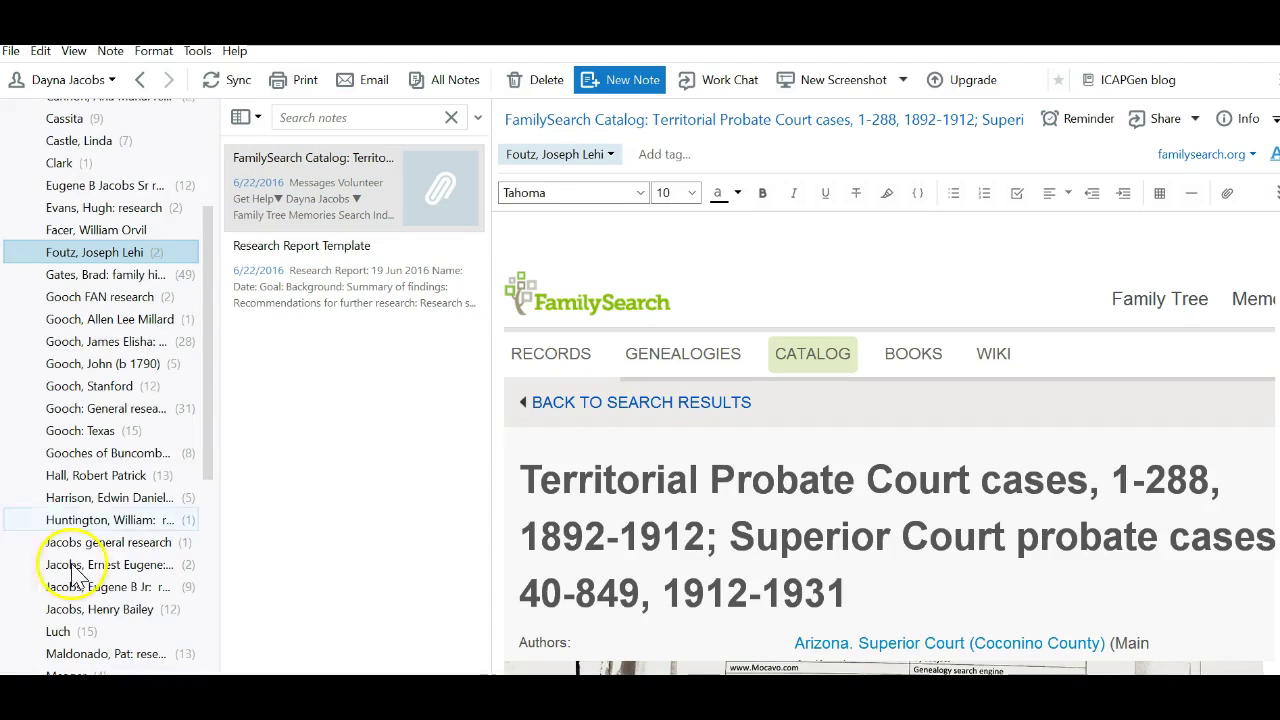
# - Examine the notes in the 49-note family history research notebook, including "Church history library Index to Journal History", and return to the research subject's notebook
pyautogui.click(98, 277)
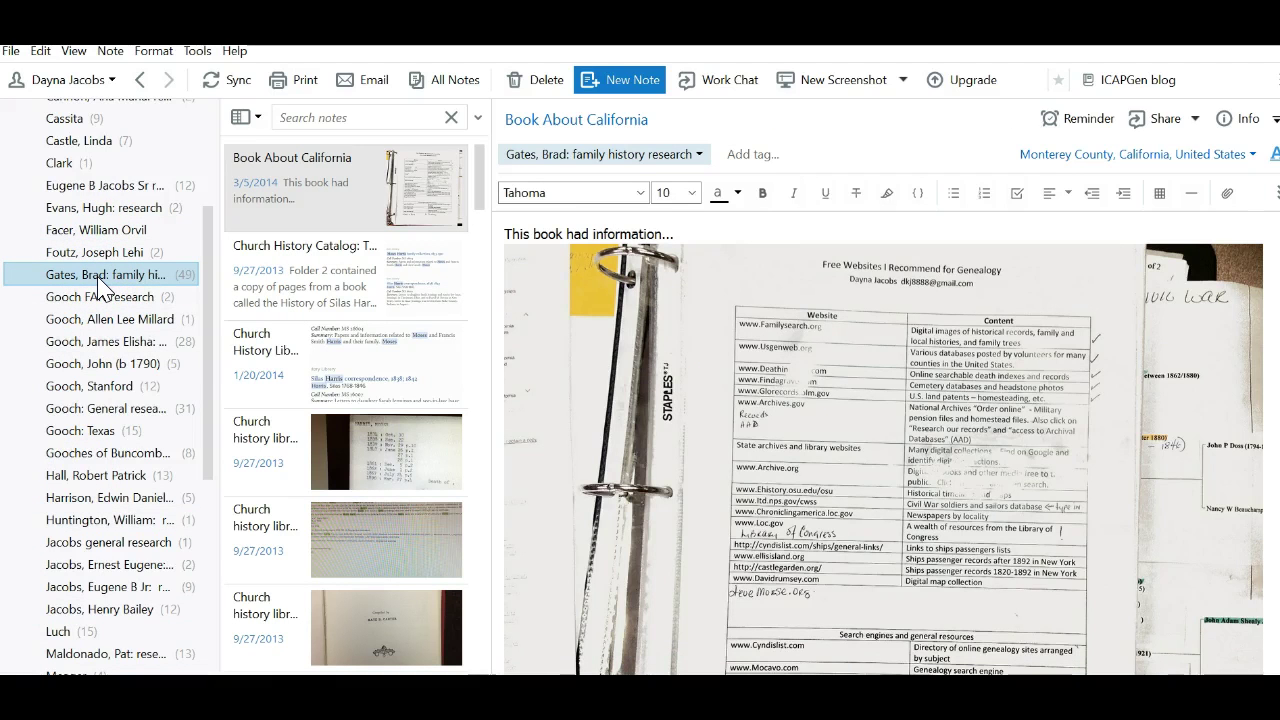
pyautogui.scroll(-3, 318, 305)
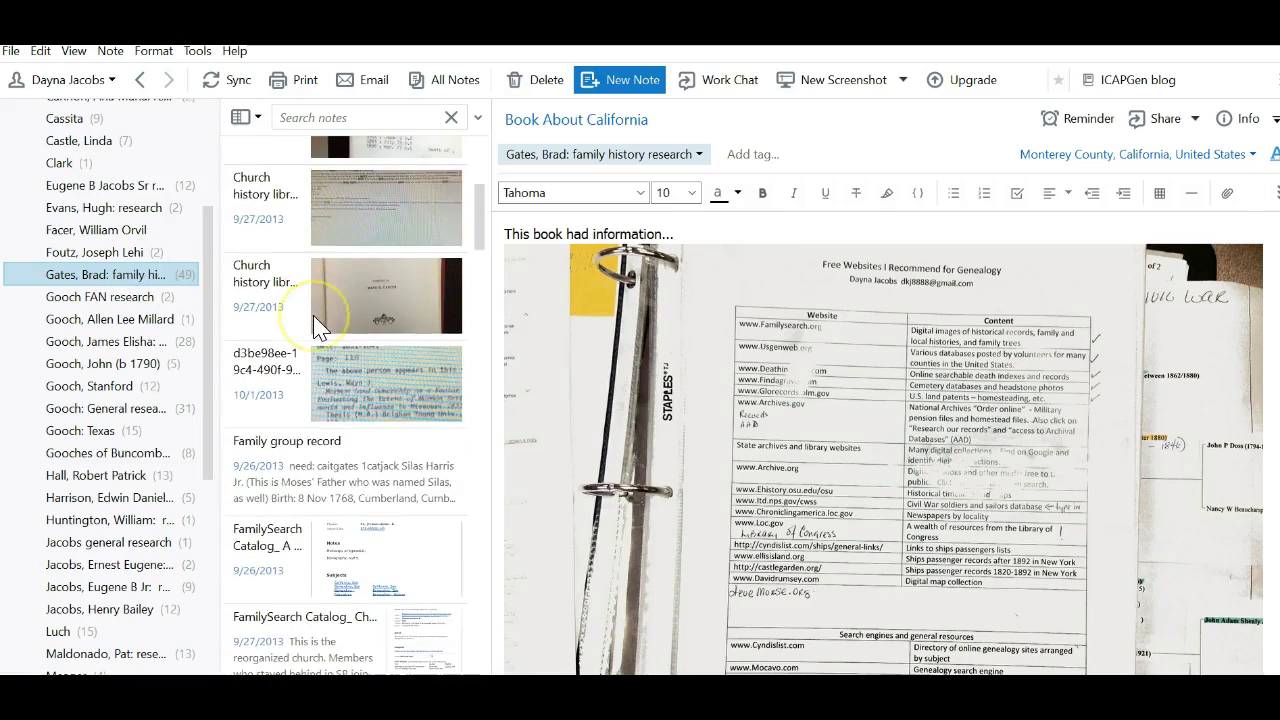
pyautogui.scroll(-2, 313, 315)
pyautogui.scroll(3, 313, 316)
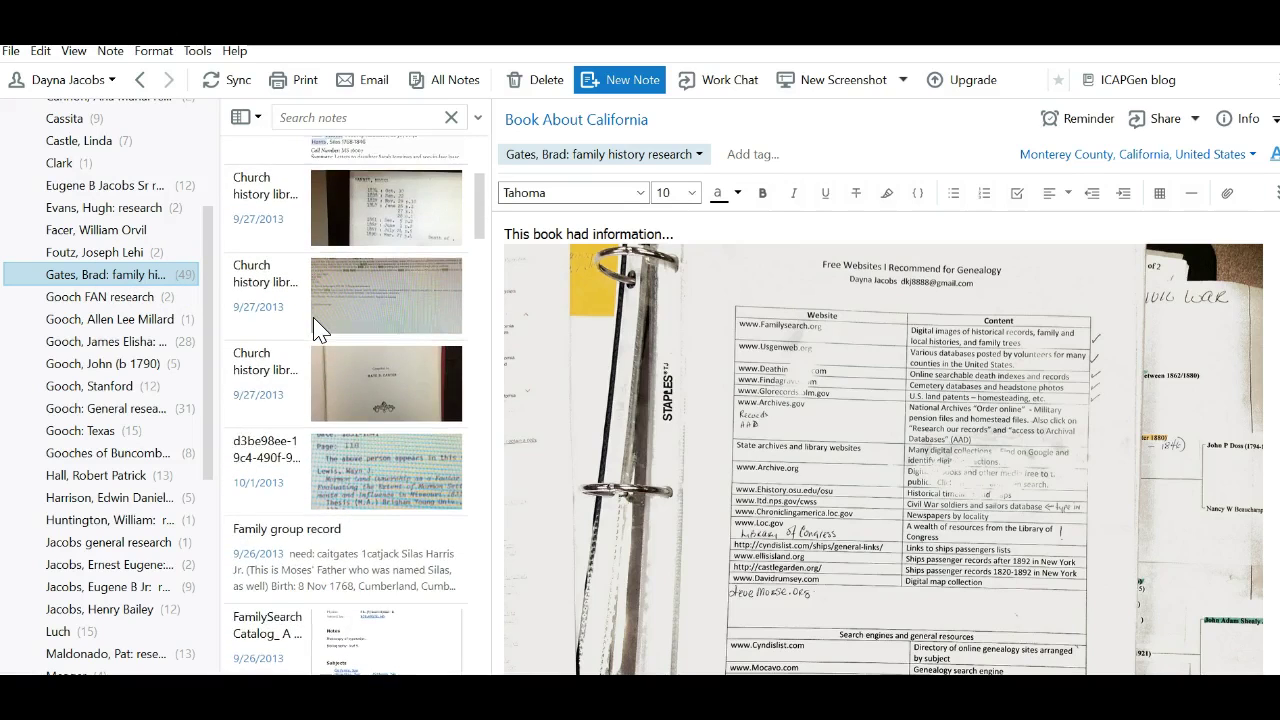
pyautogui.scroll(2, 313, 320)
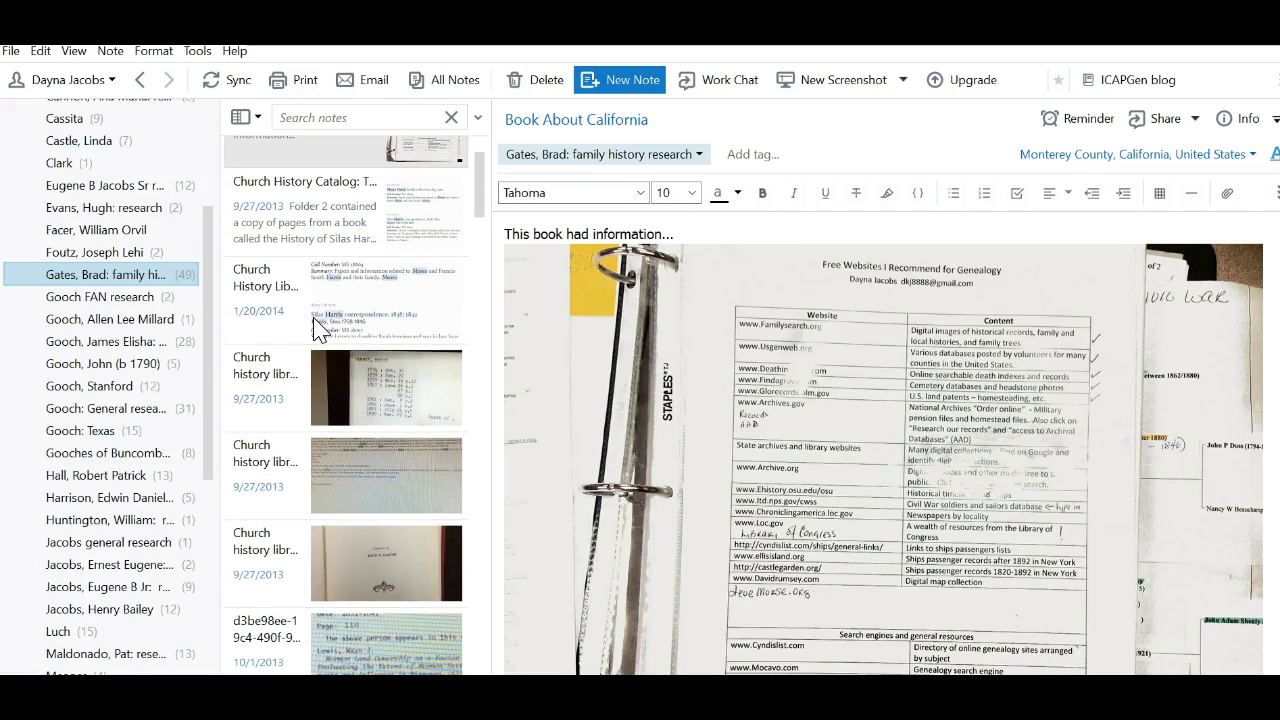
pyautogui.click(338, 372)
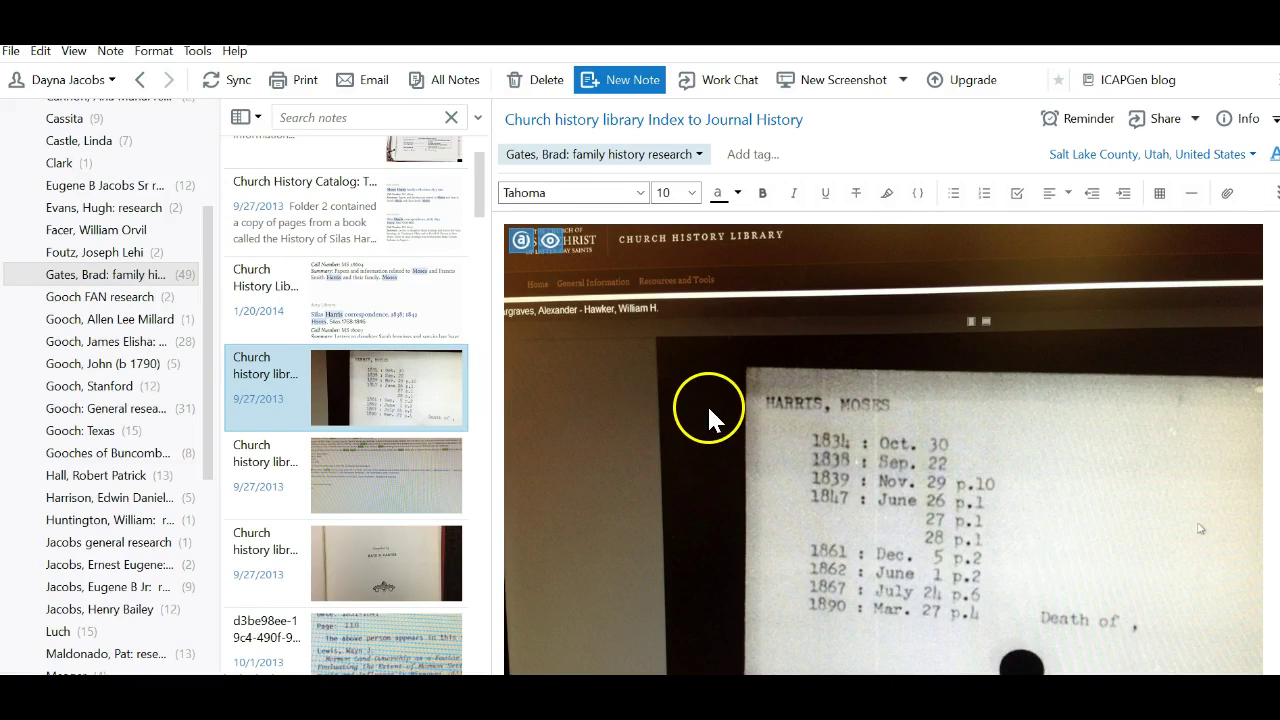
pyautogui.scroll(-2, 707, 404)
pyautogui.scroll(2, 735, 394)
pyautogui.click(125, 252)
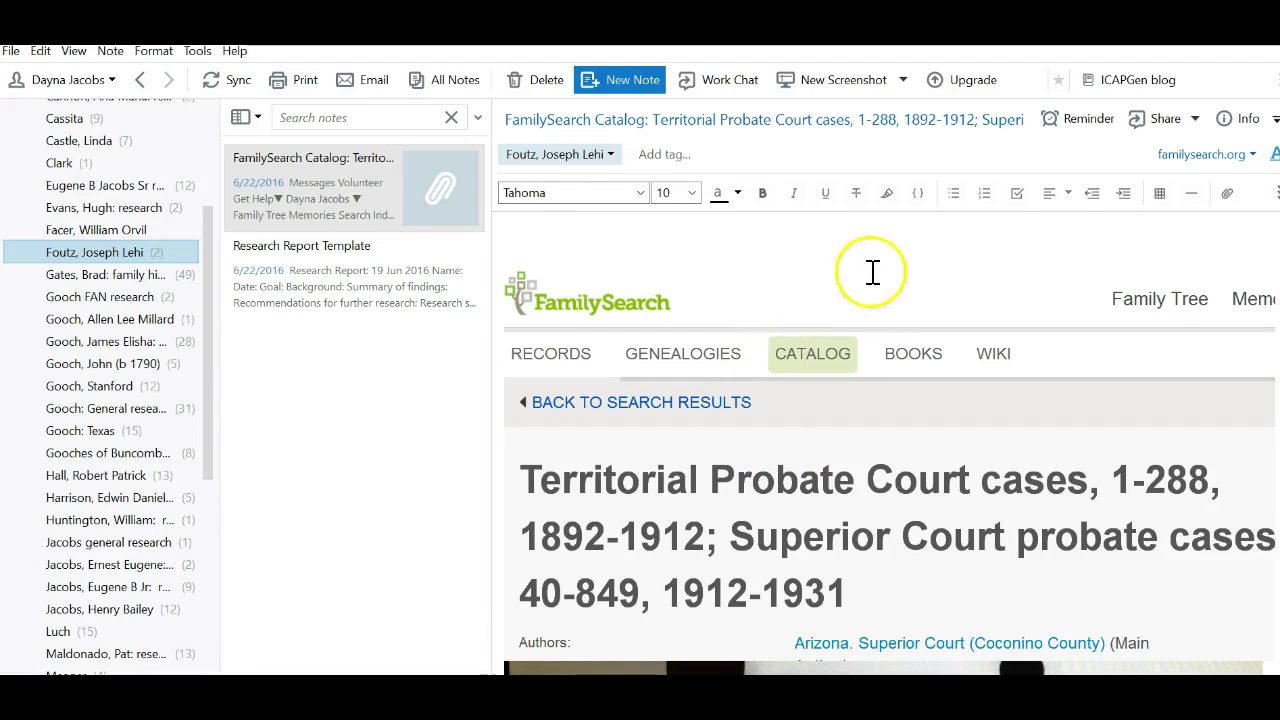
pyautogui.click(1228, 194)
pyautogui.click(1228, 194)
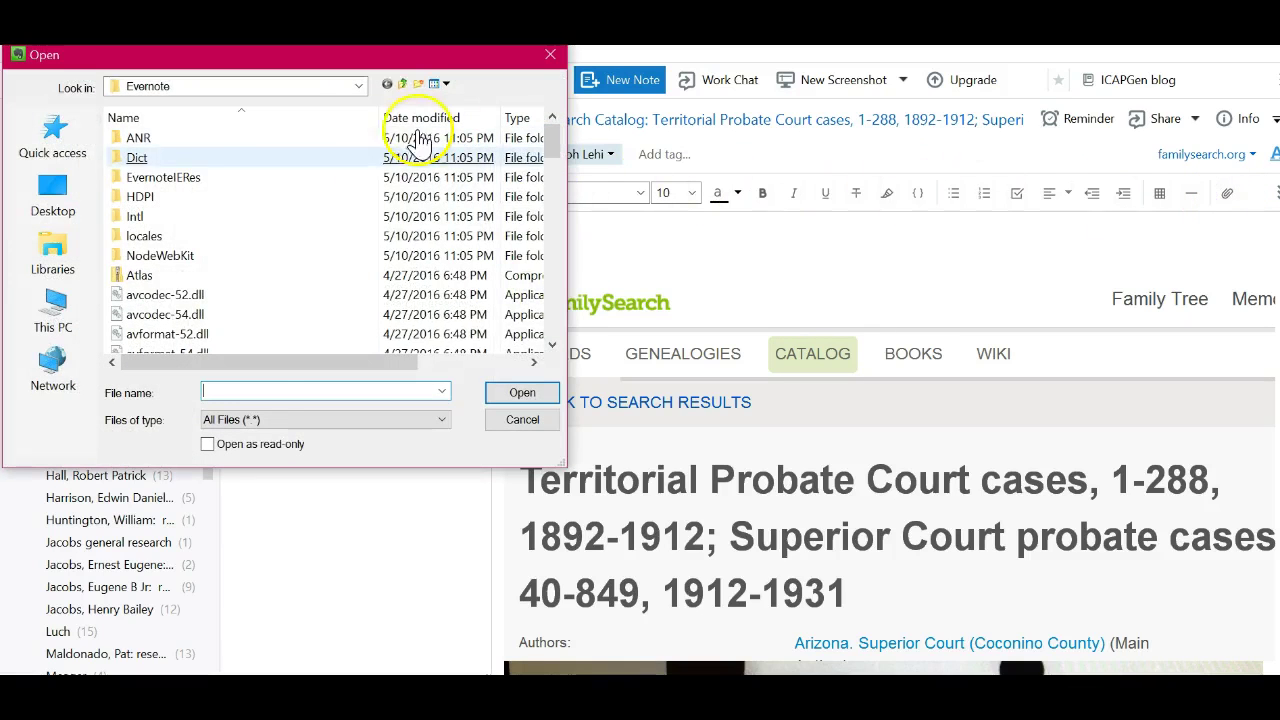
pyautogui.click(522, 419)
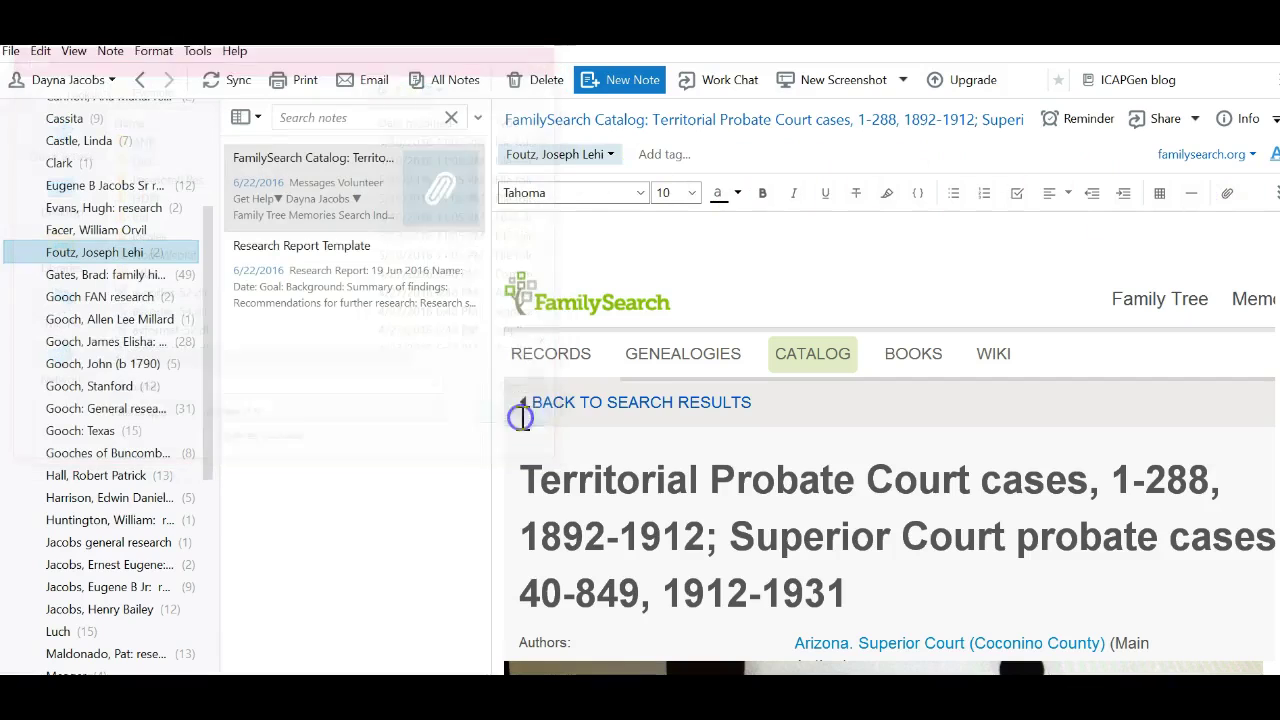
# - Add a remark above the clipped catalog page stating "I did not find" the research subject "in this record."
pyautogui.click(578, 246)
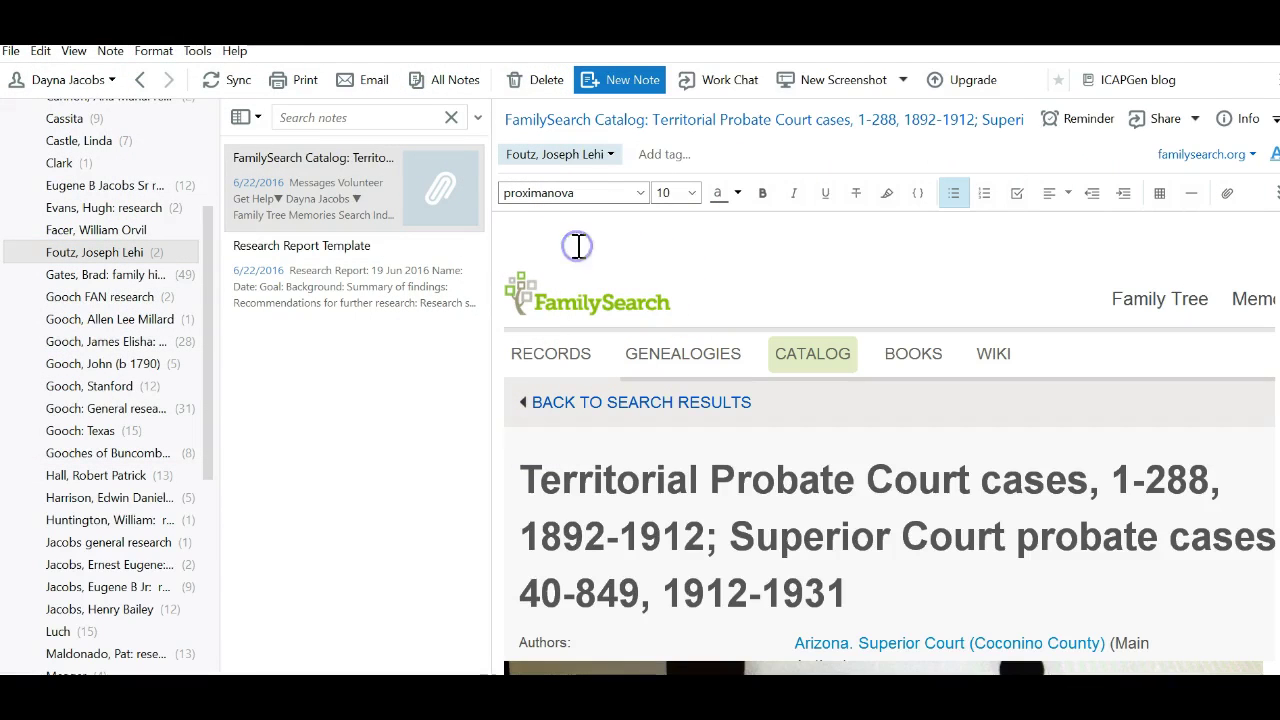
pyautogui.click(526, 237)
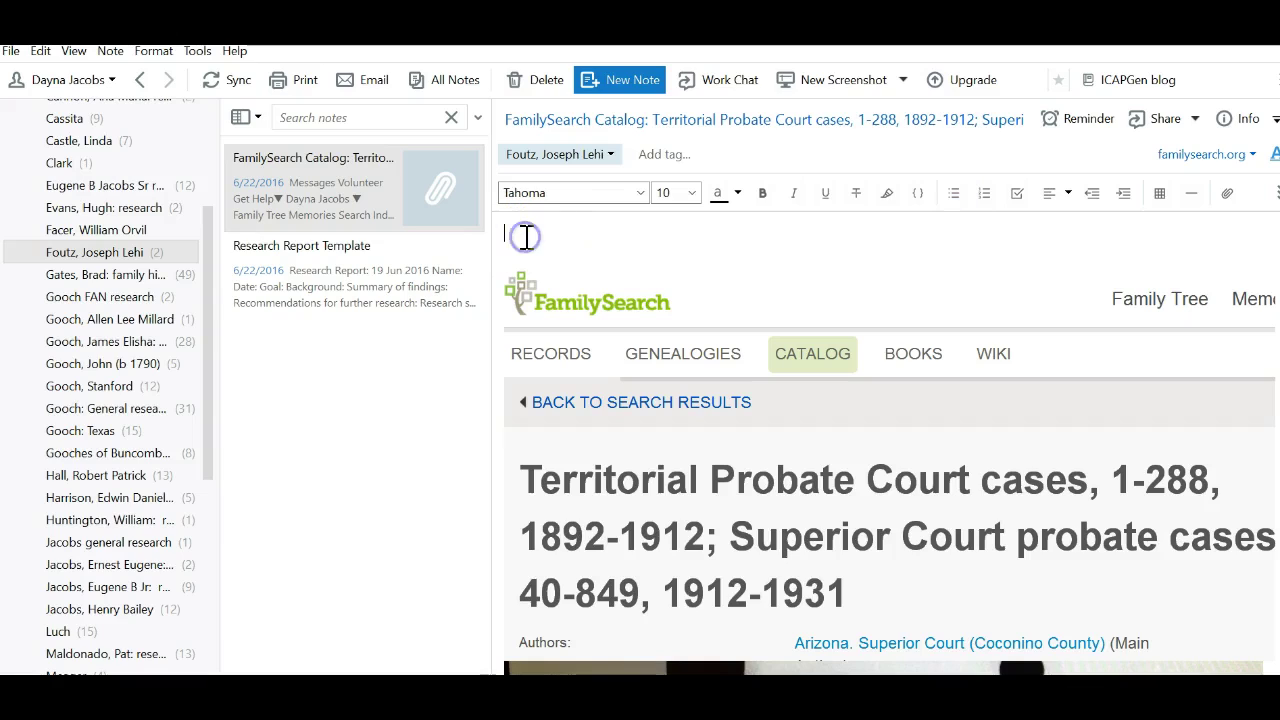
pyautogui.write('I')
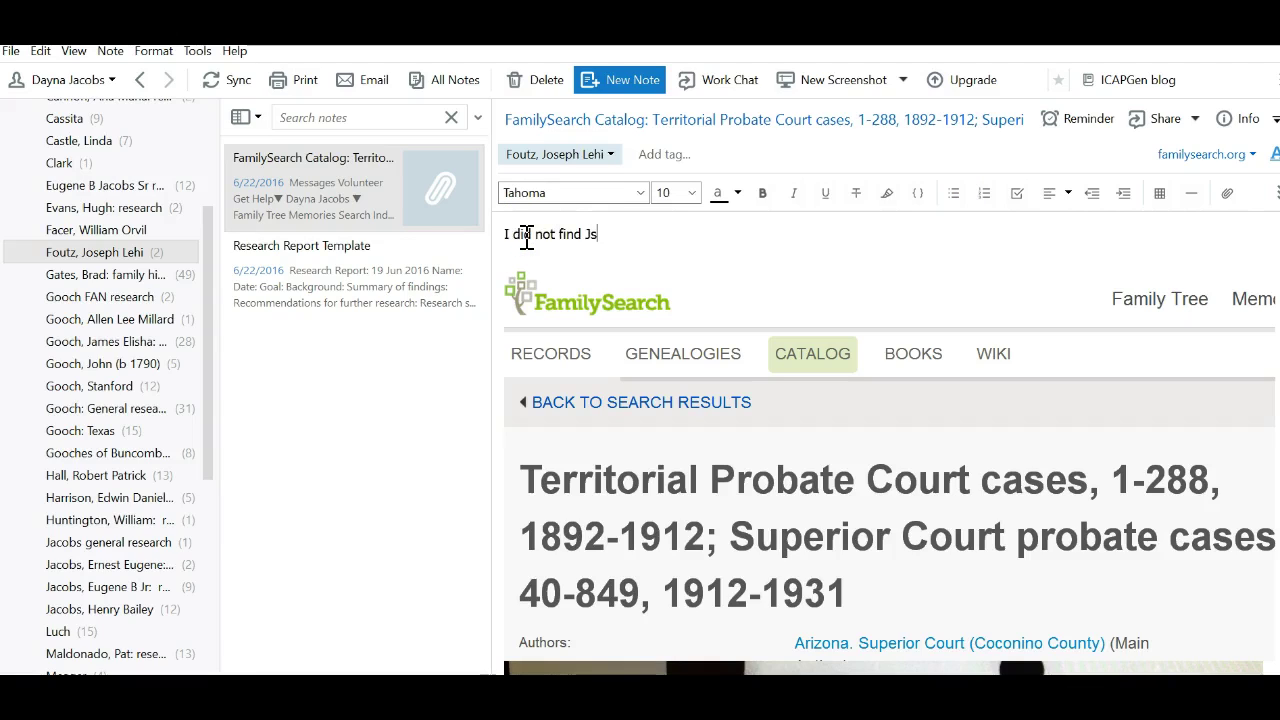
pyautogui.write(' did not find JL Foutz in this record.')
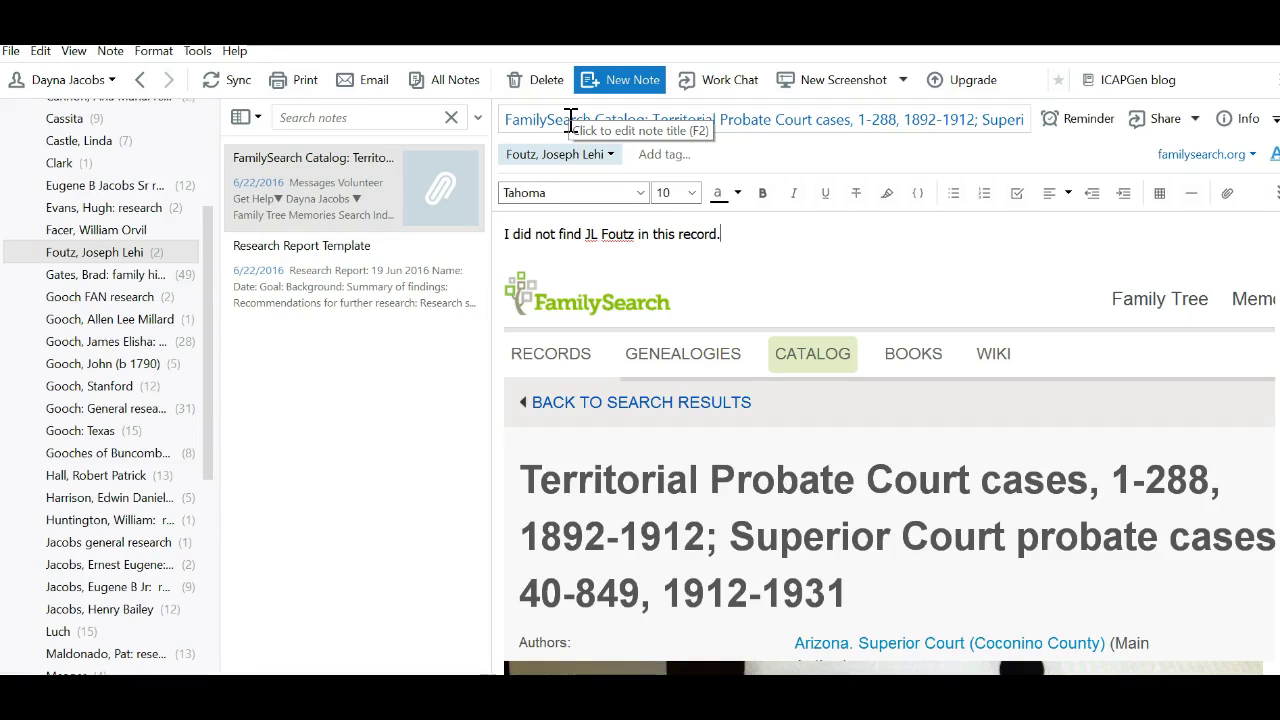
pyautogui.click(653, 120)
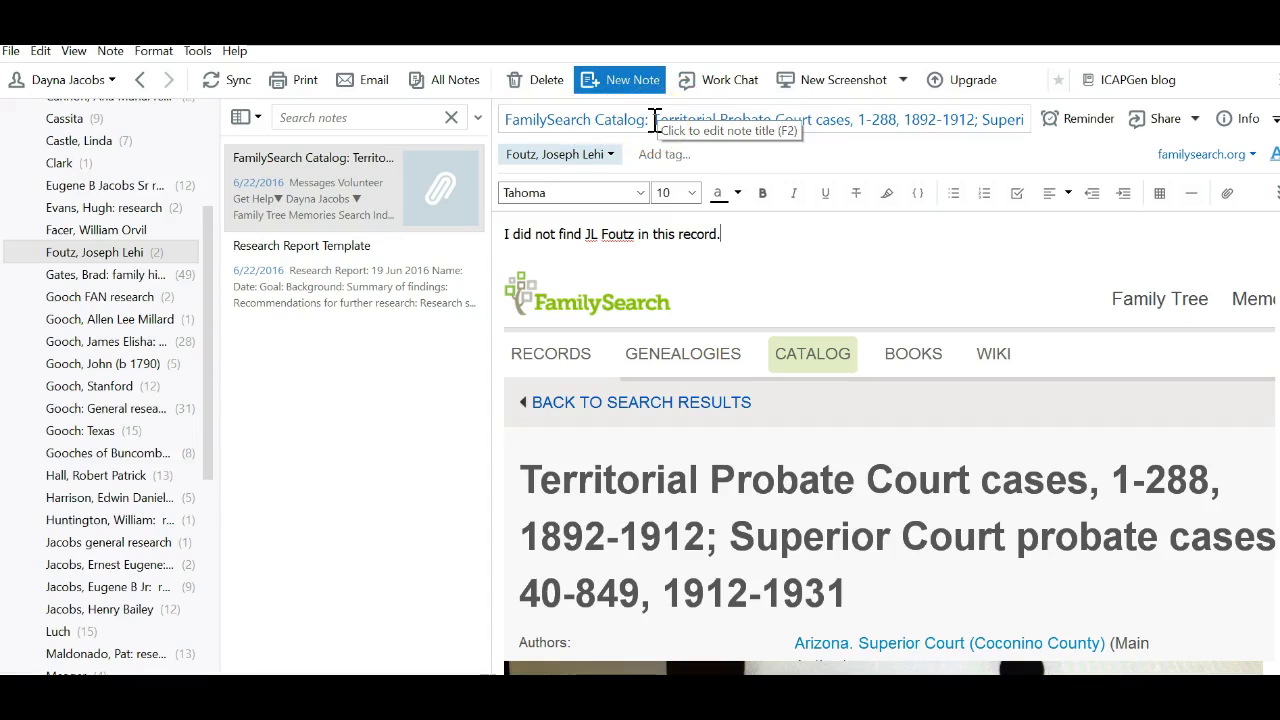